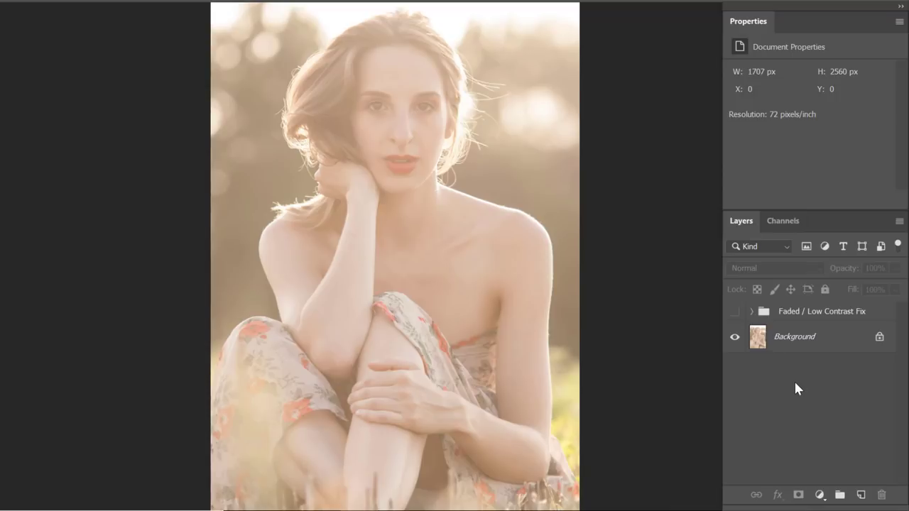
# - Preview the Faded / Low Contrast Fix group, then delete it, leaving only the Background layer
pyautogui.click(735, 313)
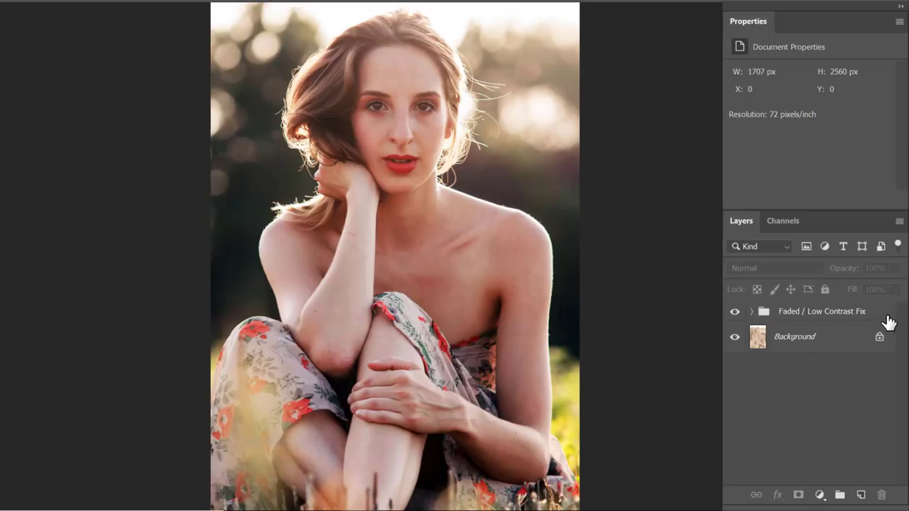
pyautogui.moveTo(879, 319); pyautogui.dragTo(881, 495)
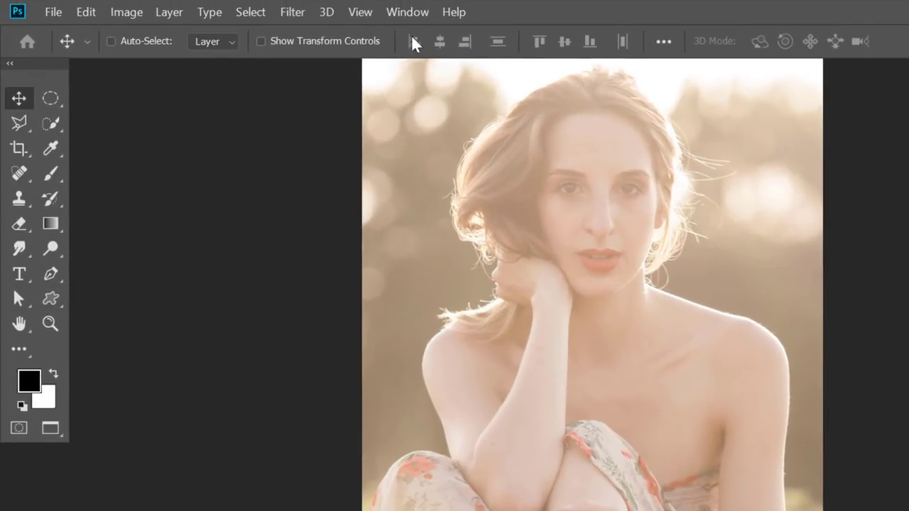
# - Show the Histogram panel in Expanded View with channel and statistics
pyautogui.click(399, 12)
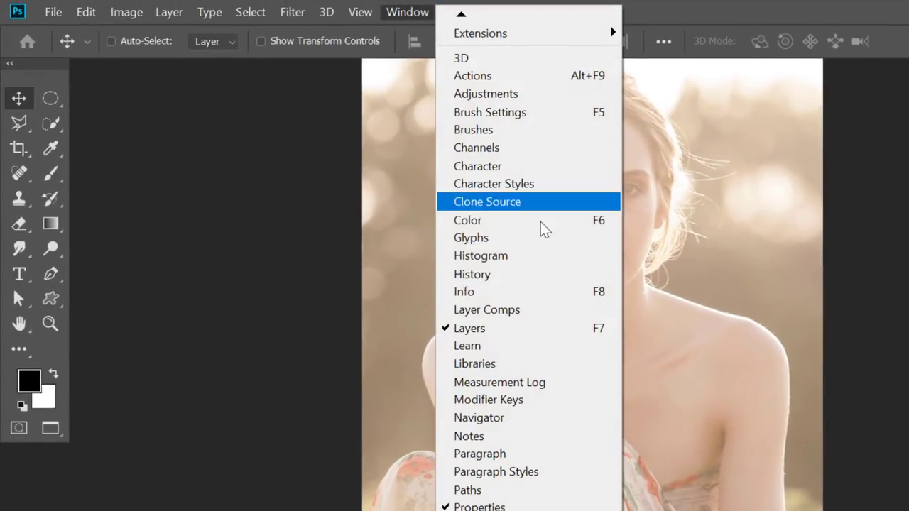
pyautogui.click(566, 255)
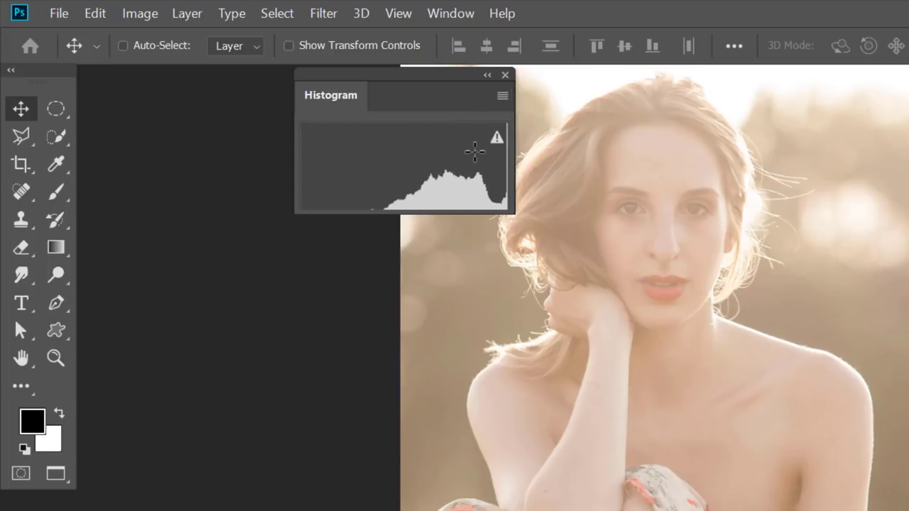
pyautogui.click(503, 95)
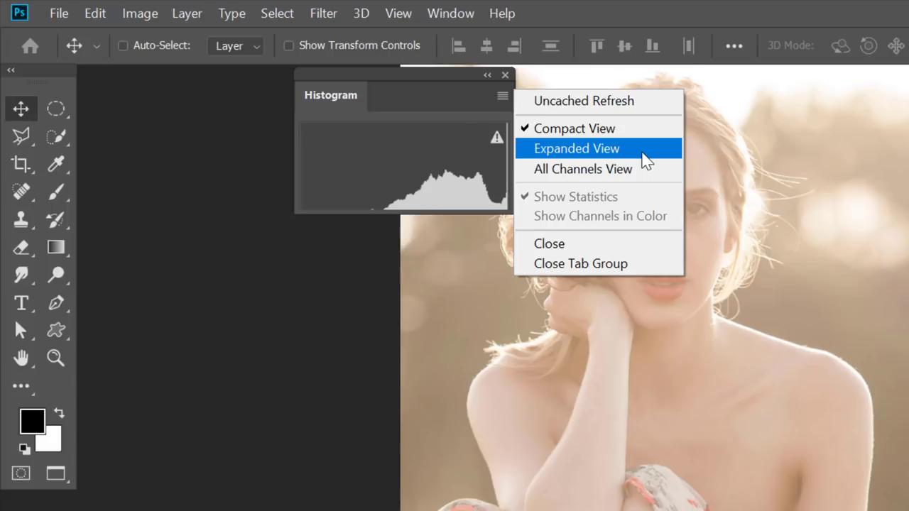
pyautogui.click(645, 158)
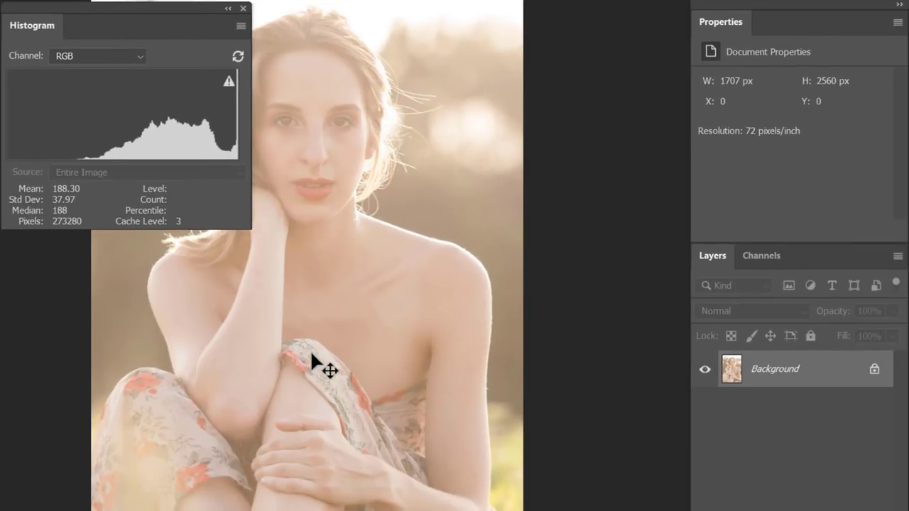
# - Move the photo aside and read pixel counts for levels 18–90, 249–255 and 18–78
pyautogui.press('space')
pyautogui.moveTo(298, 249); pyautogui.dragTo(460, 255)
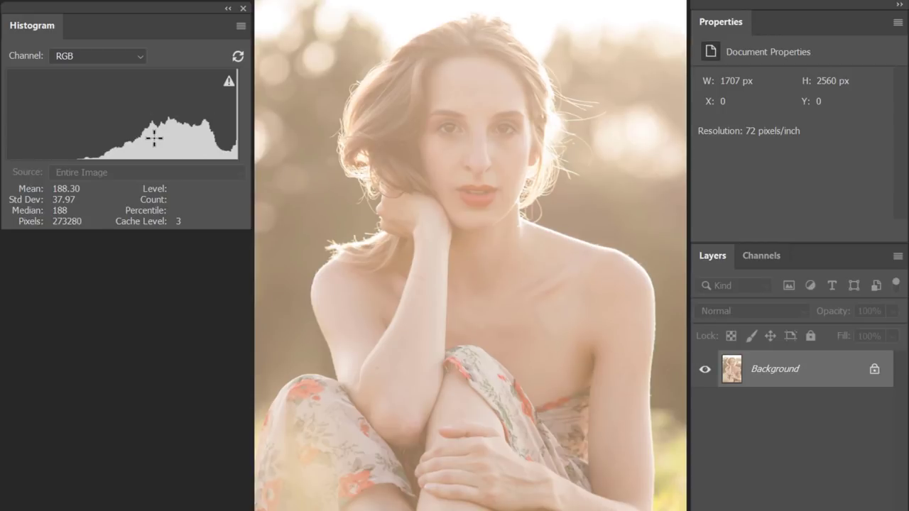
pyautogui.moveTo(88, 139); pyautogui.dragTo(6, 138)
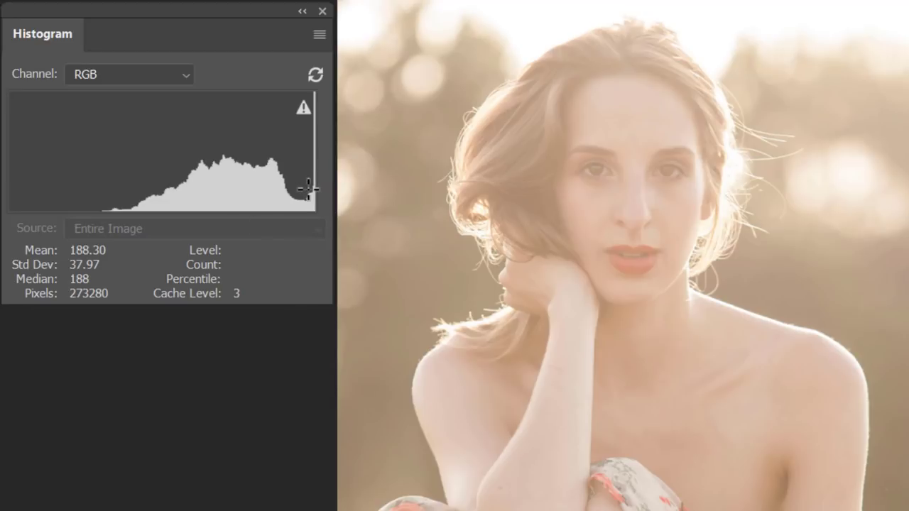
pyautogui.moveTo(310, 189); pyautogui.dragTo(1, 187)
pyautogui.moveTo(103, 193); pyautogui.dragTo(7, 196)
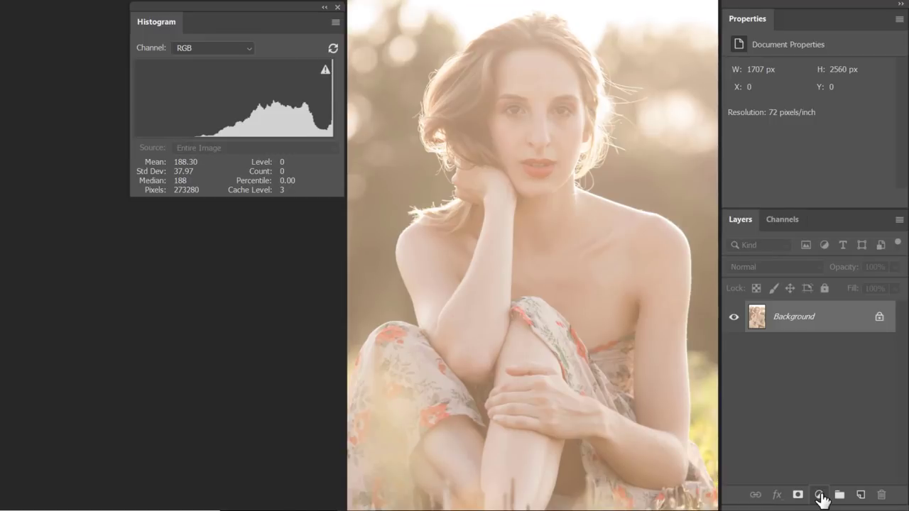
# - Add a Levels 1 adjustment layer with black input 76, comparing it hidden and shown
pyautogui.click(820, 495)
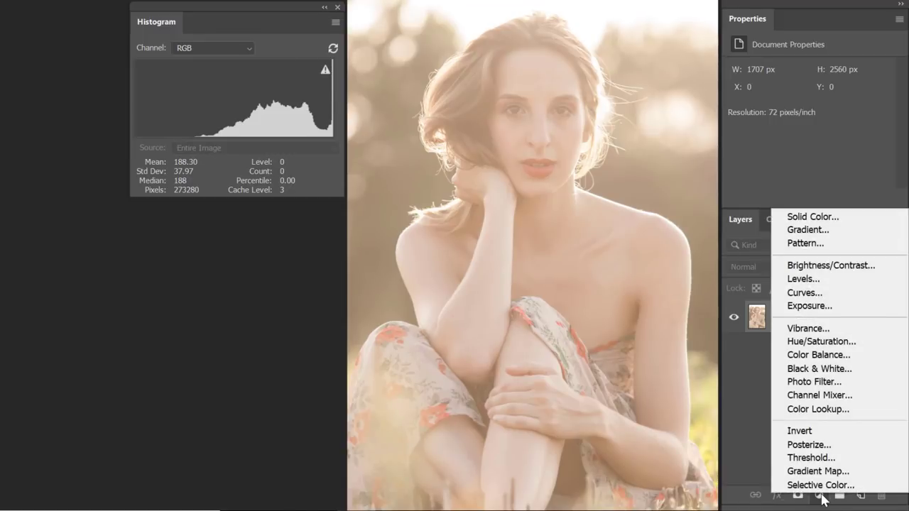
pyautogui.click(855, 281)
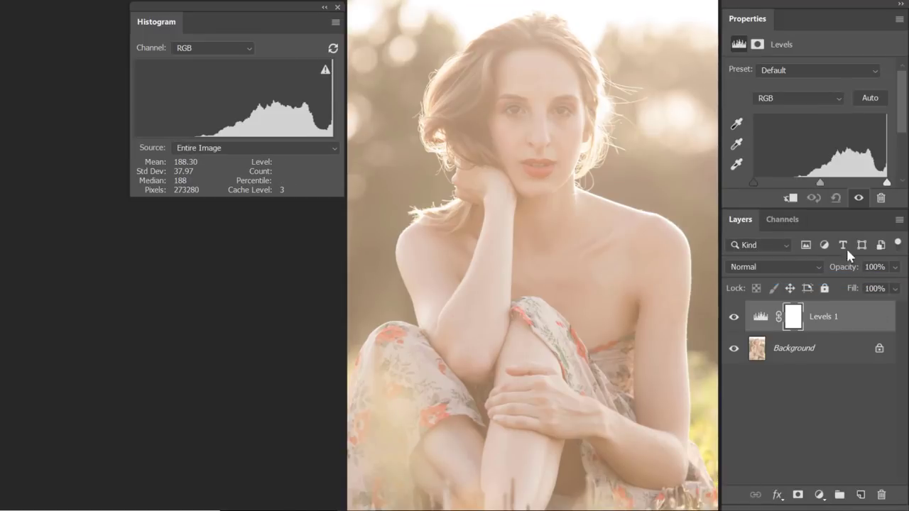
pyautogui.moveTo(822, 209); pyautogui.dragTo(832, 287)
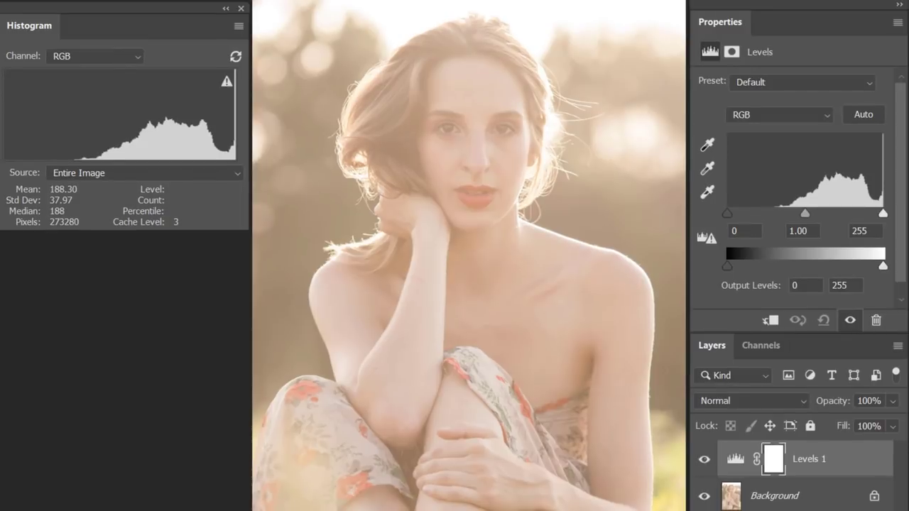
pyautogui.moveTo(78, 139); pyautogui.dragTo(7, 135)
pyautogui.moveTo(726, 212); pyautogui.dragTo(775, 212)
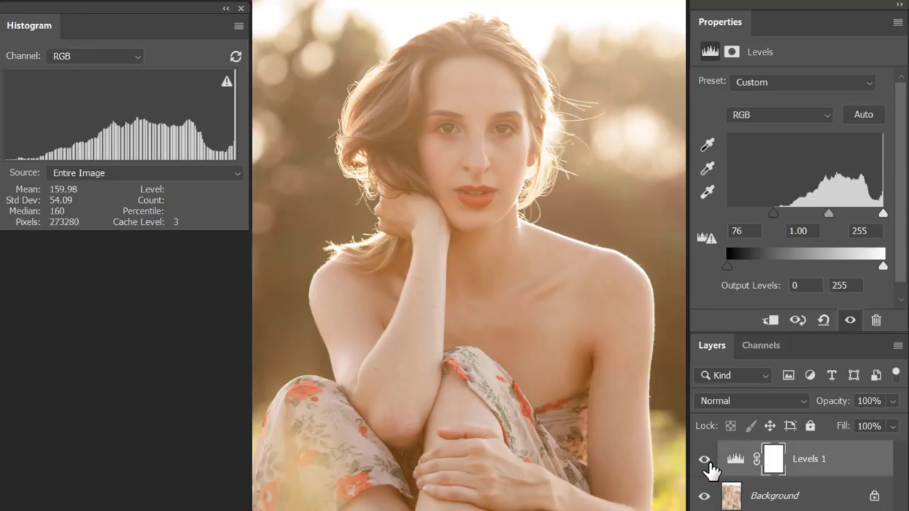
pyautogui.click(707, 460)
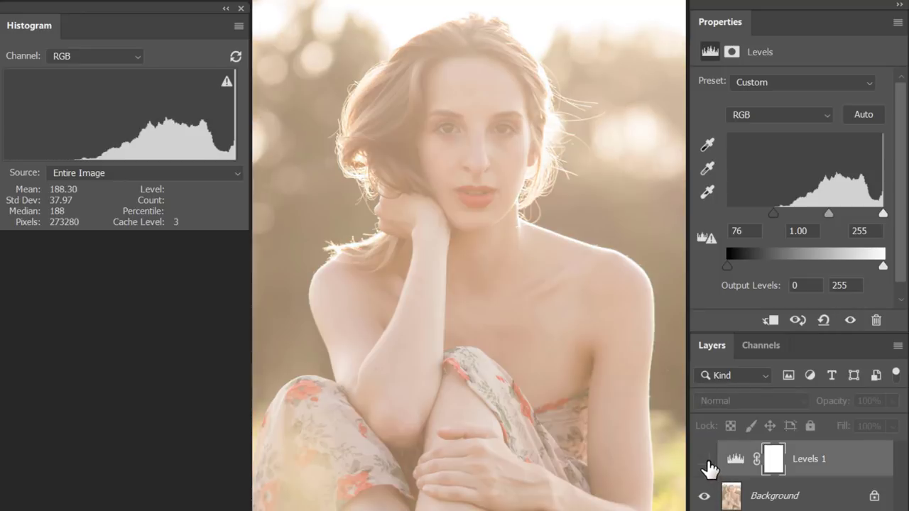
pyautogui.click(707, 462)
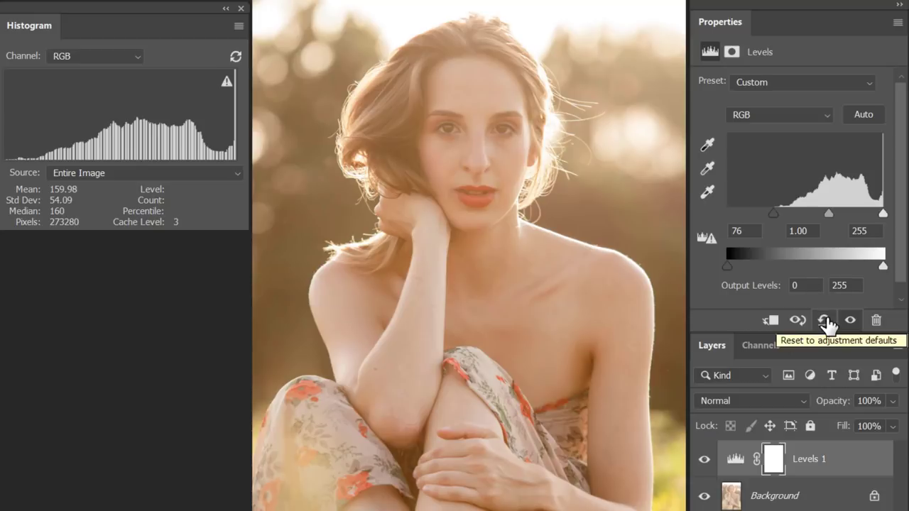
# - Reset Levels 1 to 0, 1.00 and 255, and show the Channels list
pyautogui.click(825, 321)
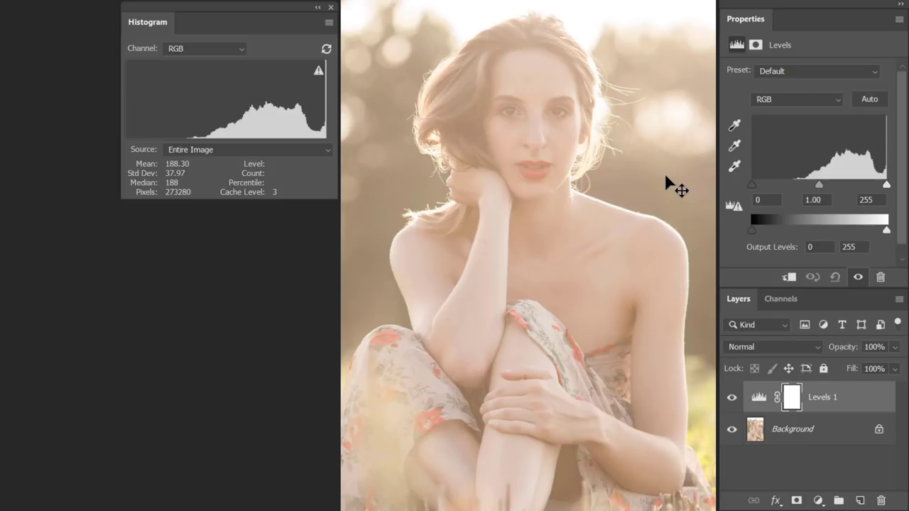
pyautogui.click(791, 303)
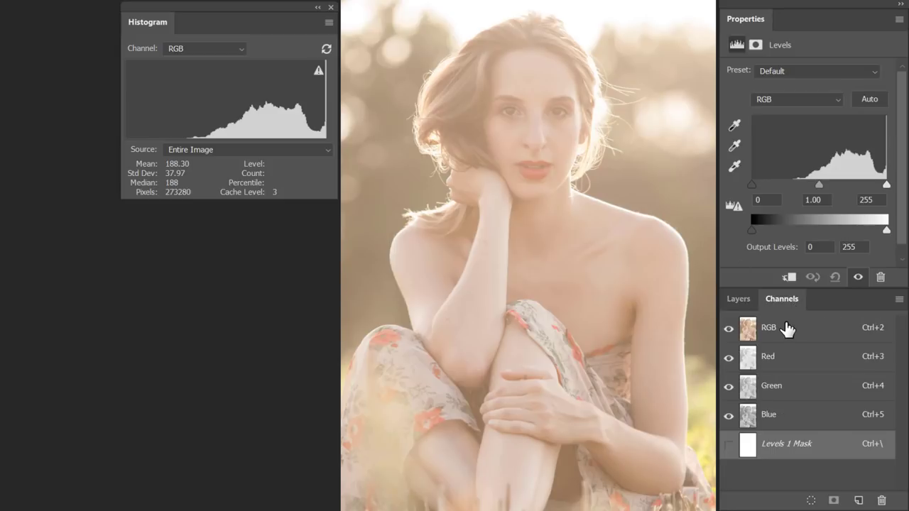
pyautogui.click(787, 328)
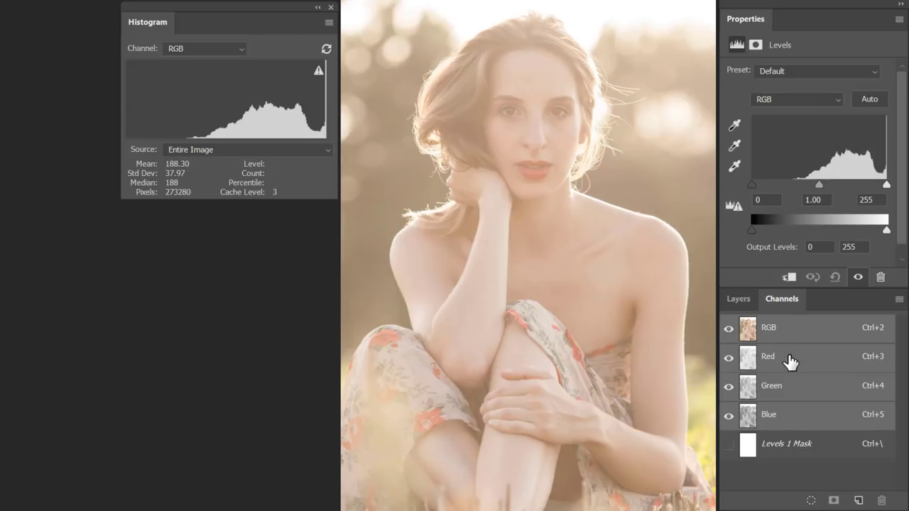
pyautogui.click(790, 362)
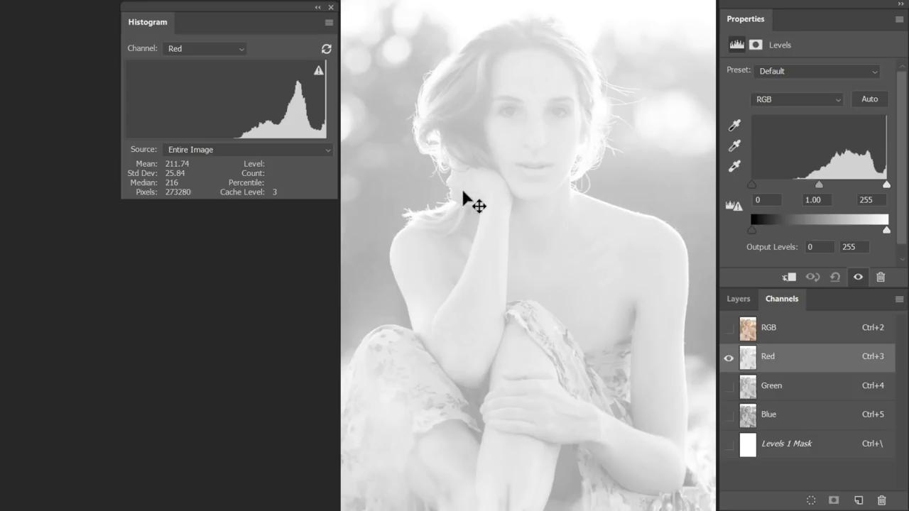
pyautogui.click(784, 388)
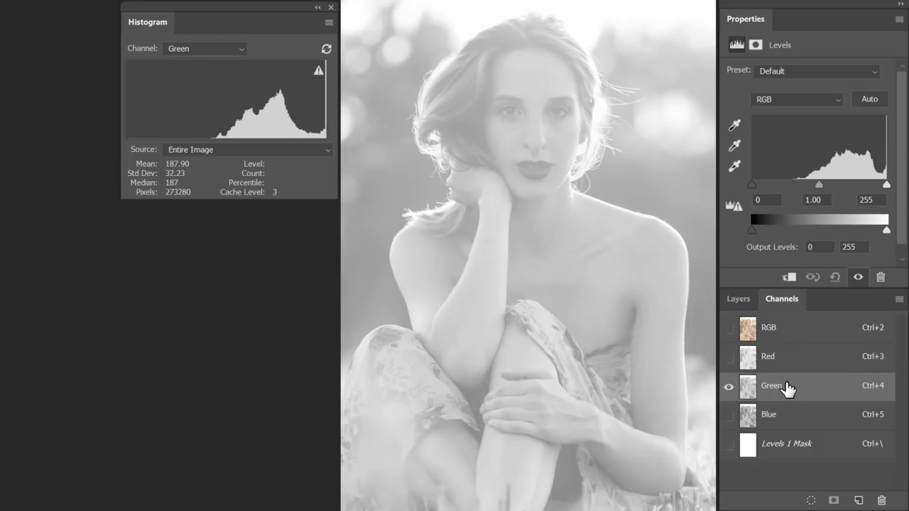
pyautogui.click(787, 417)
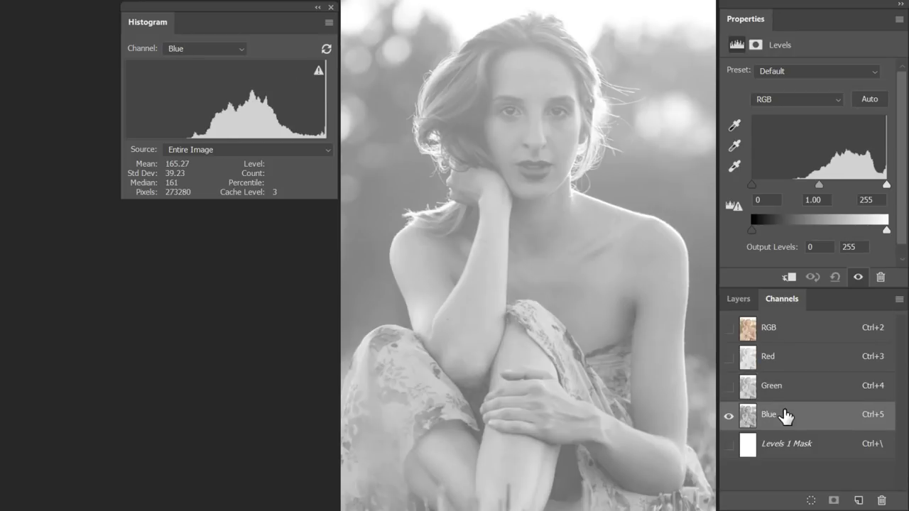
pyautogui.click(773, 364)
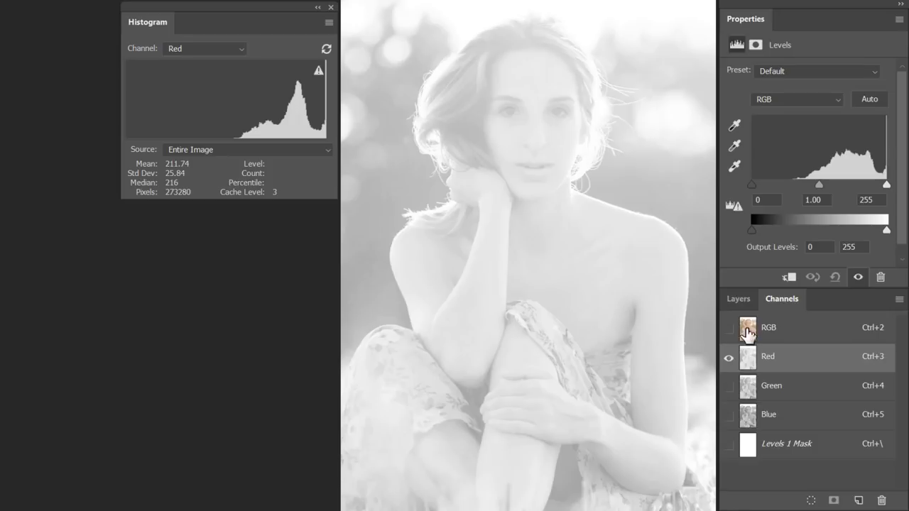
pyautogui.click(801, 394)
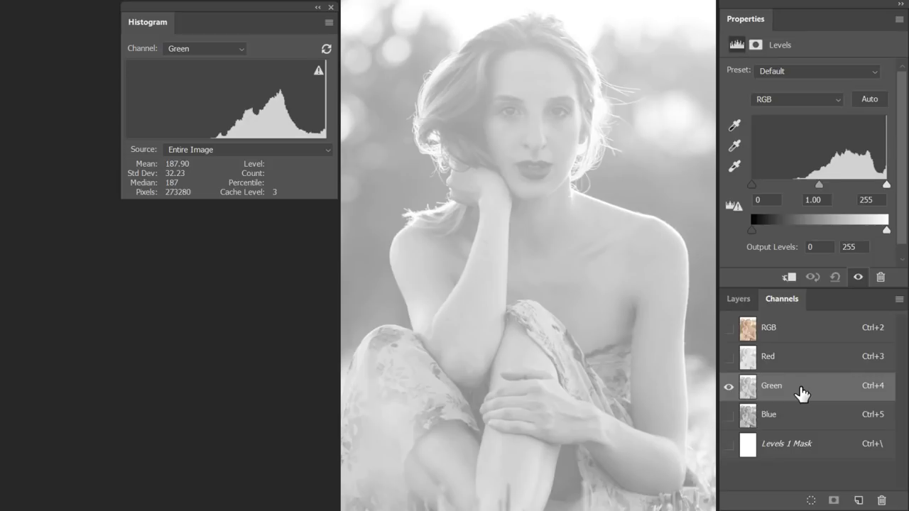
pyautogui.click(796, 413)
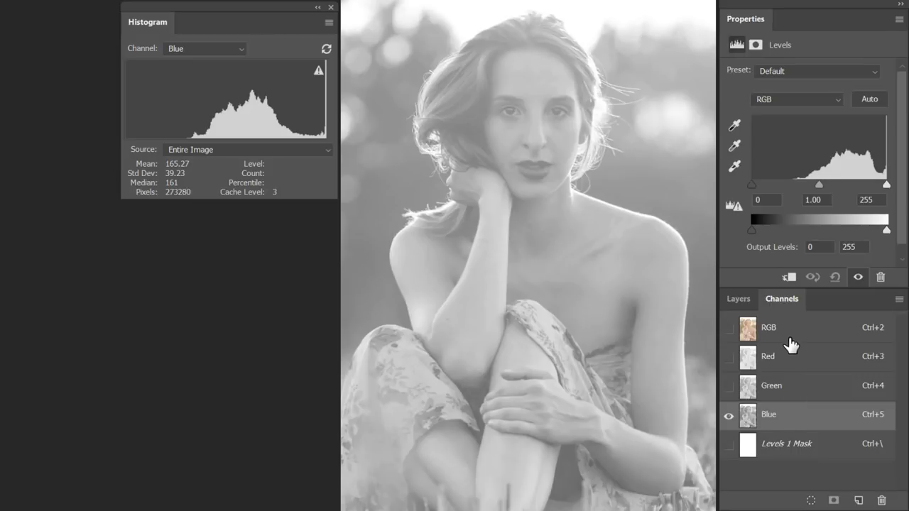
pyautogui.click(795, 334)
pyautogui.click(795, 334)
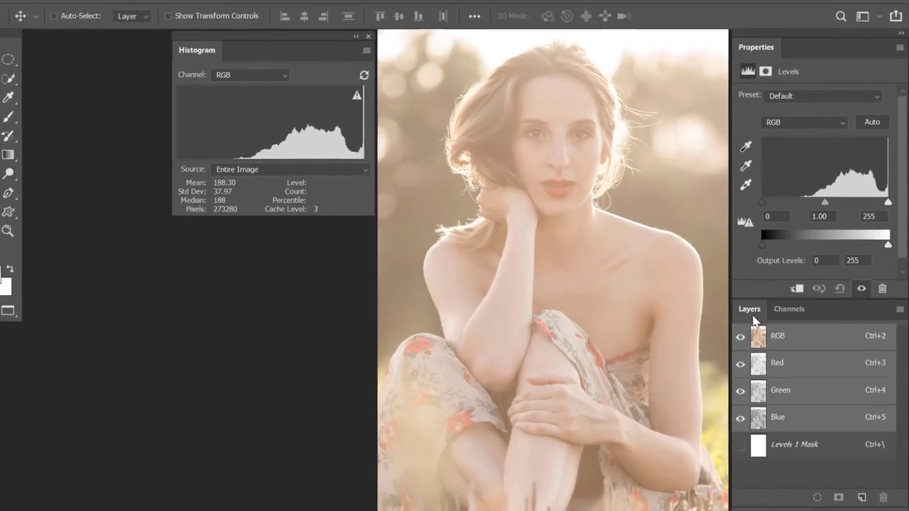
pyautogui.click(752, 313)
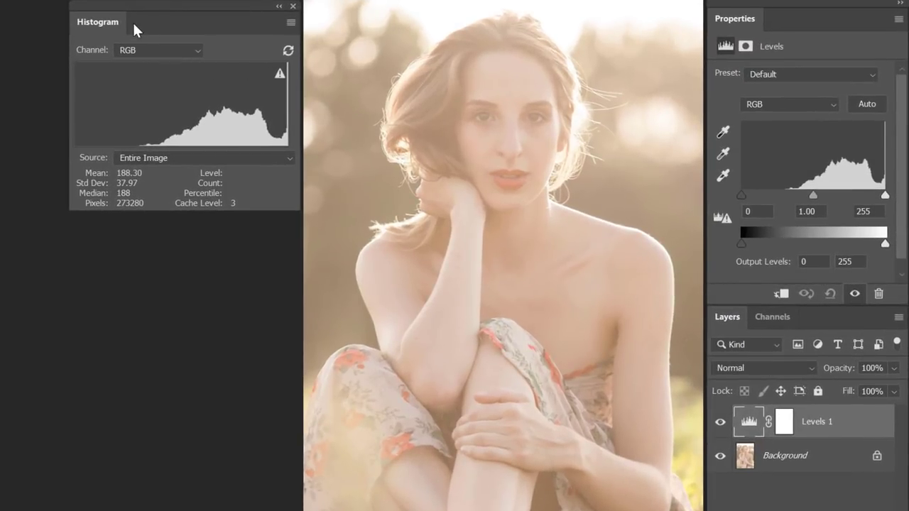
# - Set the histogram to All Channels View with channels shown in colour
pyautogui.click(291, 24)
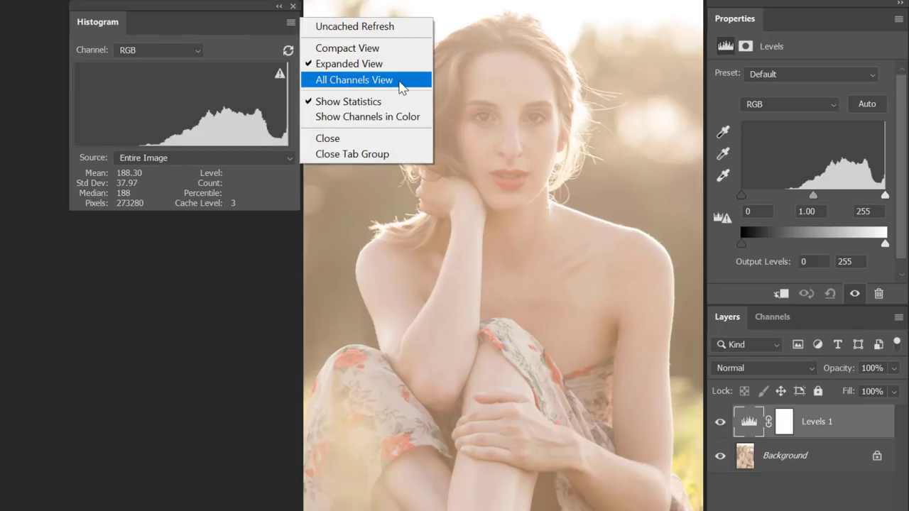
pyautogui.click(400, 87)
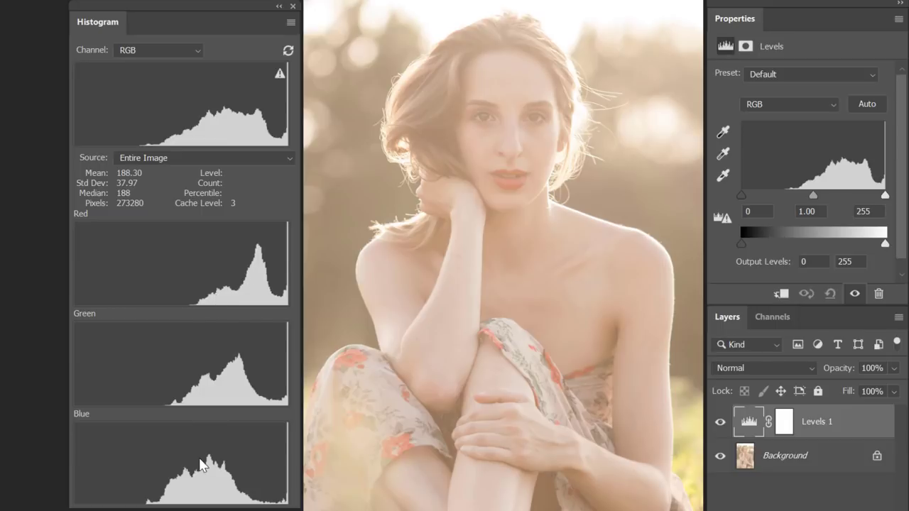
pyautogui.click(292, 24)
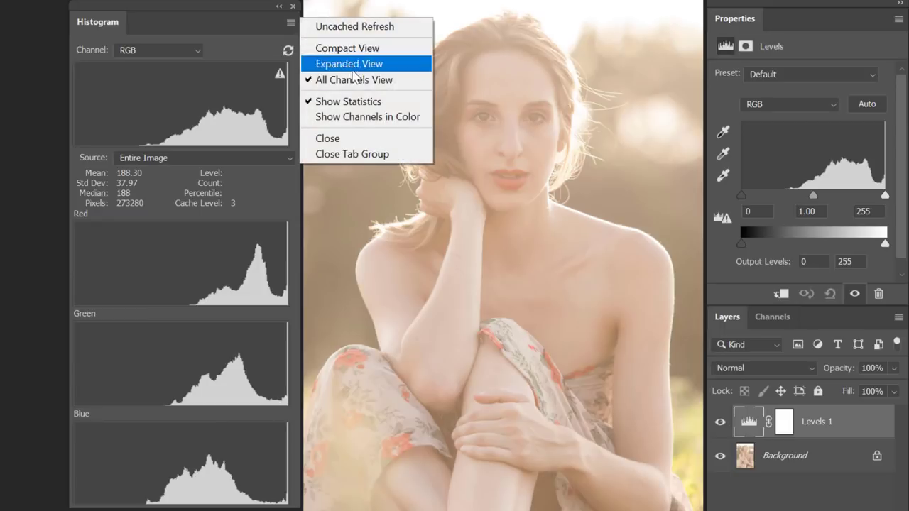
pyautogui.click(366, 119)
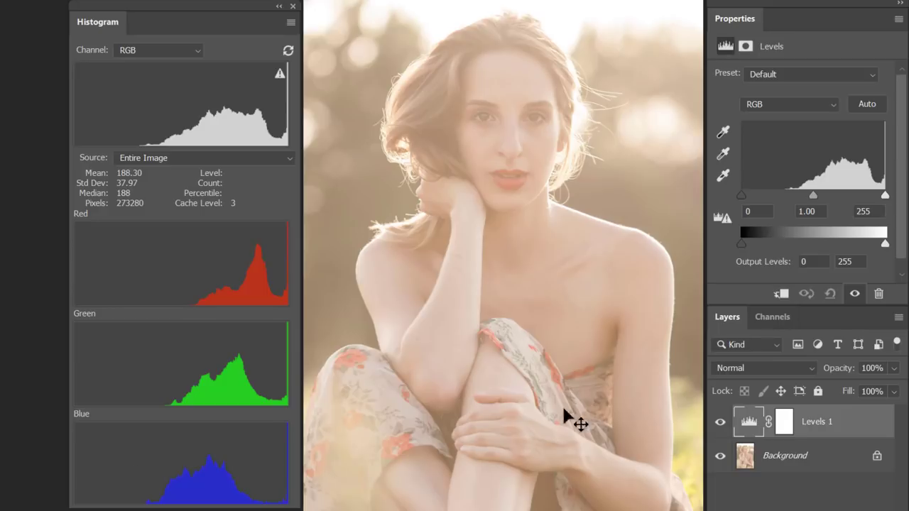
# - Select Levels 1 and target its Red channel
pyautogui.click(749, 424)
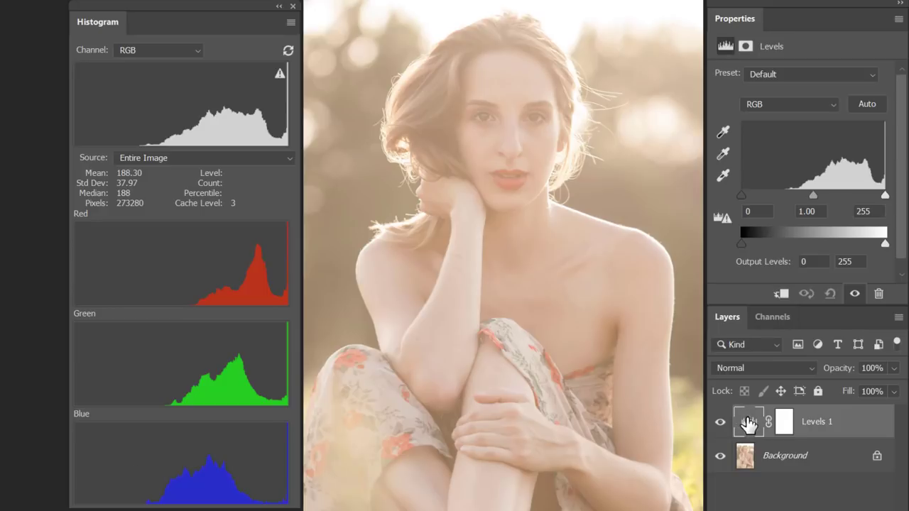
pyautogui.click(805, 109)
pyautogui.click(810, 128)
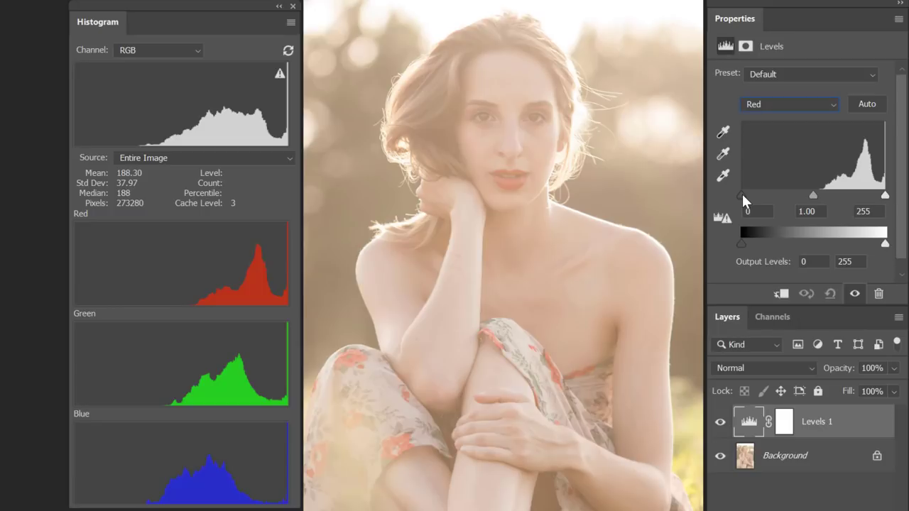
# - Raise the Levels black inputs to Red 135, Green 108 and Blue 77
pyautogui.moveTo(745, 201); pyautogui.dragTo(820, 199)
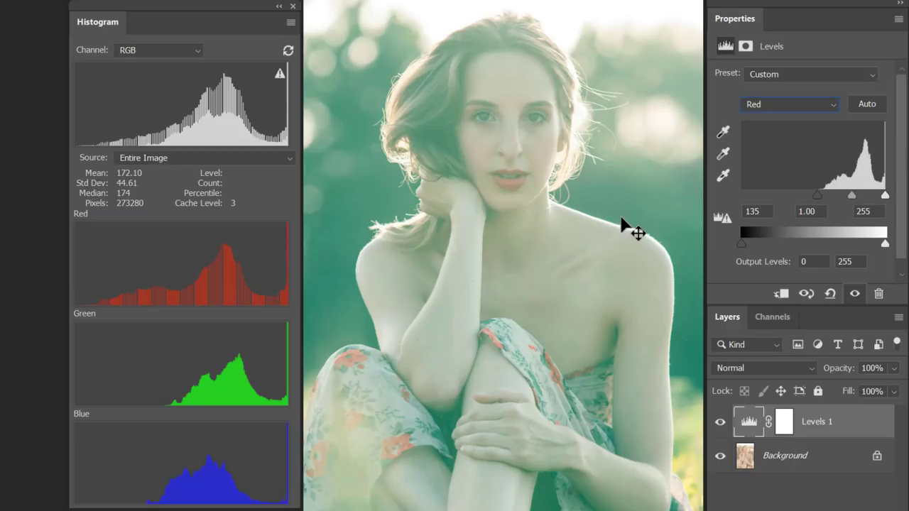
pyautogui.click(791, 108)
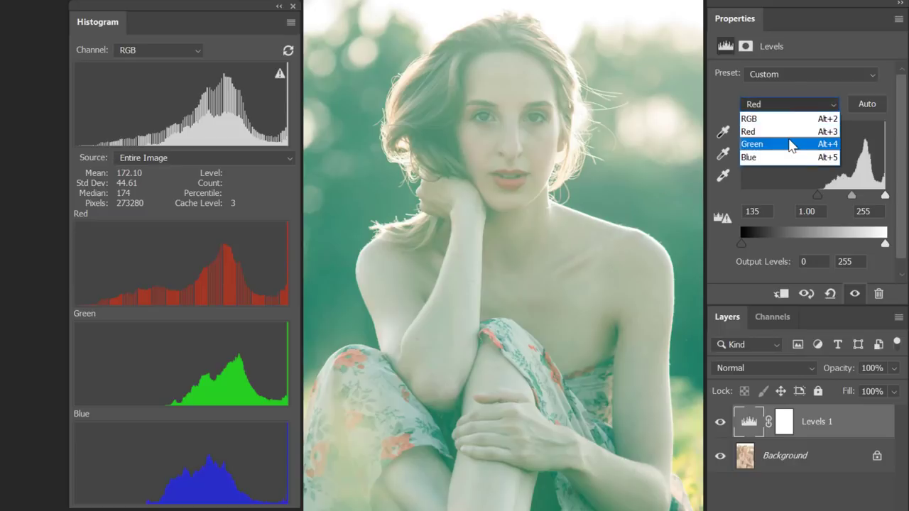
pyautogui.click(792, 144)
pyautogui.moveTo(741, 194); pyautogui.dragTo(804, 194)
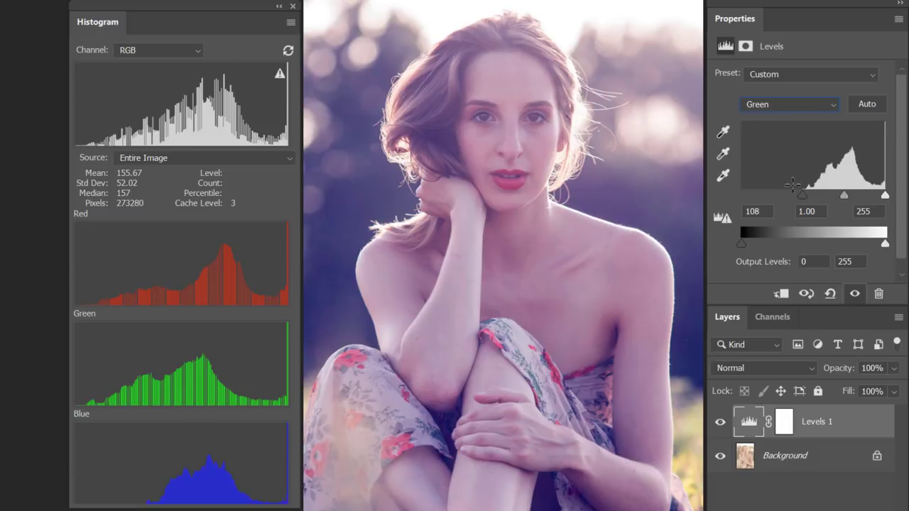
pyautogui.click(789, 107)
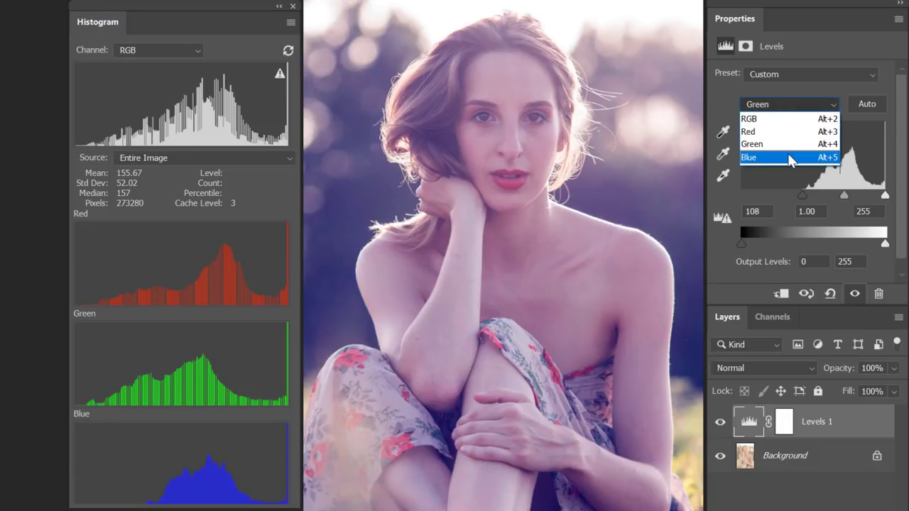
pyautogui.click(789, 157)
pyautogui.moveTo(744, 197); pyautogui.dragTo(786, 198)
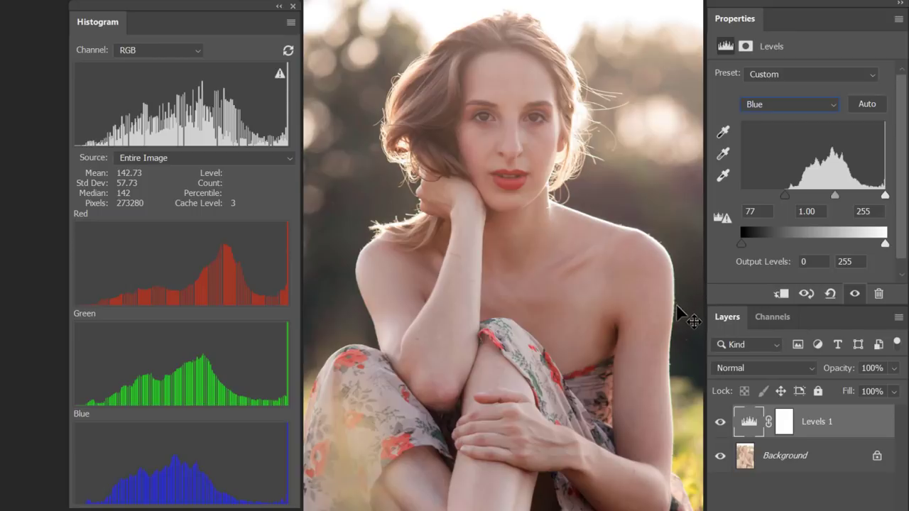
# - Refresh the Levels histogram, compare the adjustment, close the Histogram panel and return Levels to RGB
pyautogui.click(722, 217)
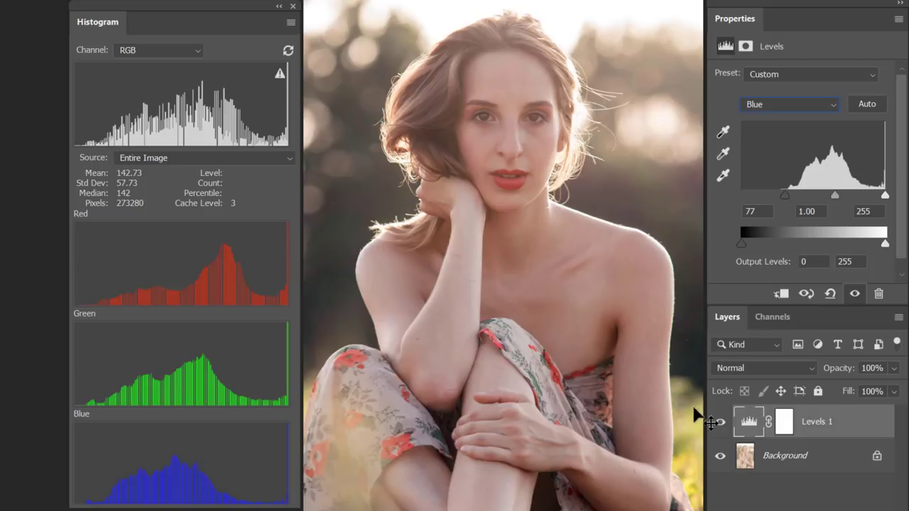
pyautogui.click(719, 422)
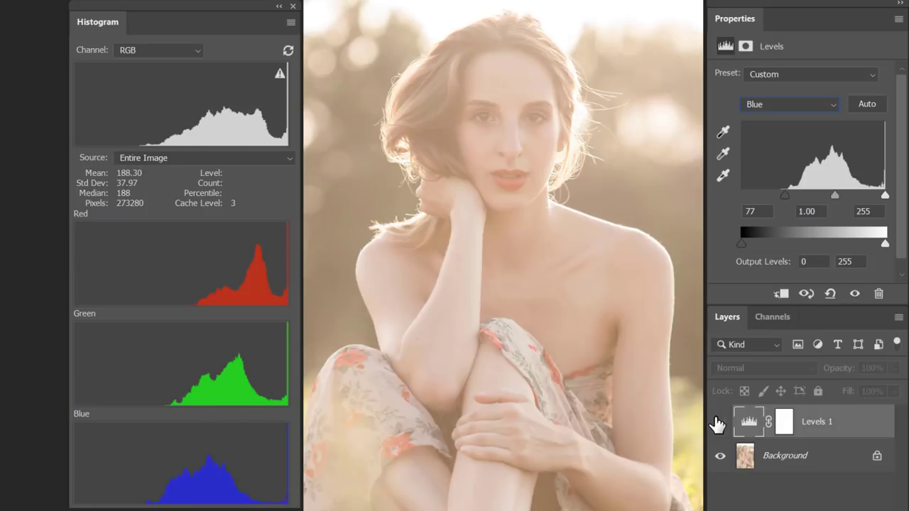
pyautogui.click(719, 423)
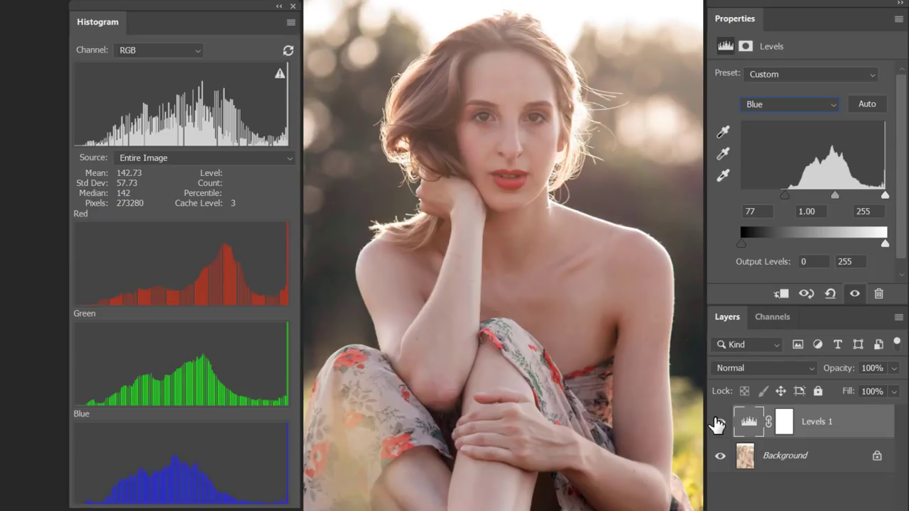
pyautogui.click(293, 6)
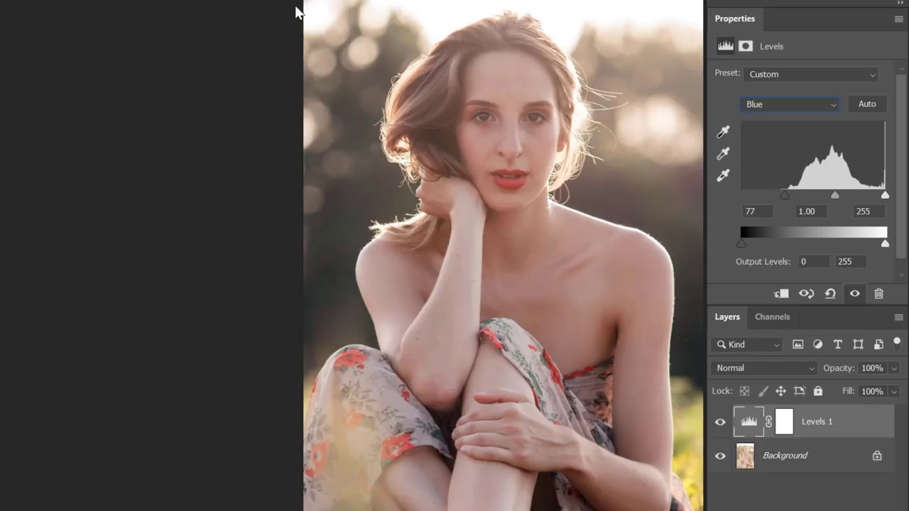
pyautogui.click(808, 107)
pyautogui.click(808, 121)
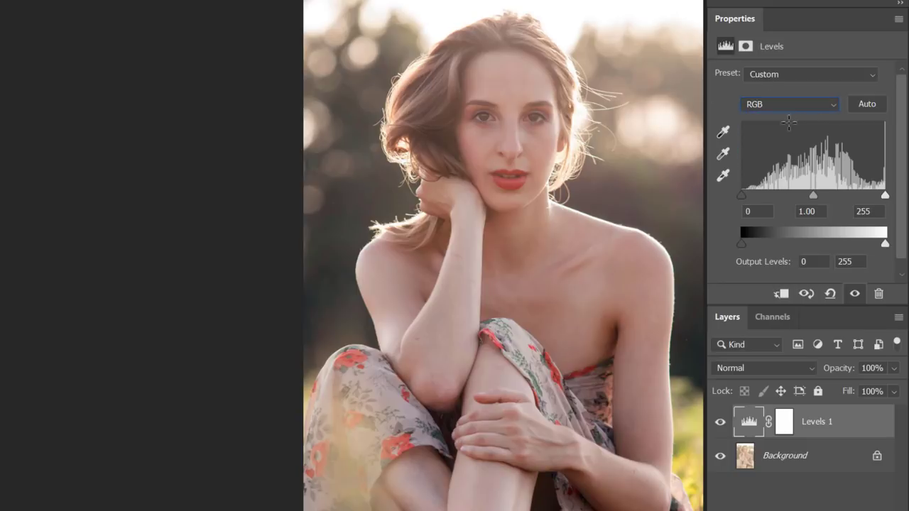
pyautogui.moveTo(656, 182); pyautogui.dragTo(520, 180)
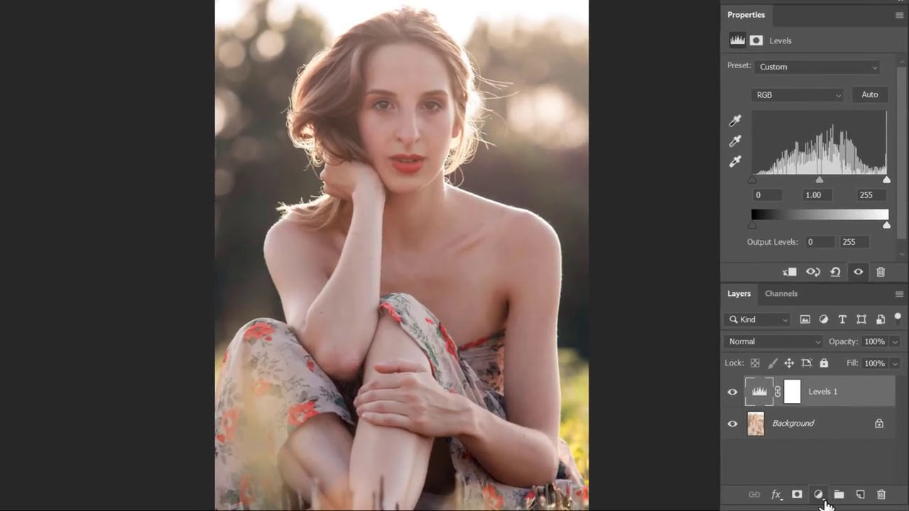
pyautogui.click(820, 496)
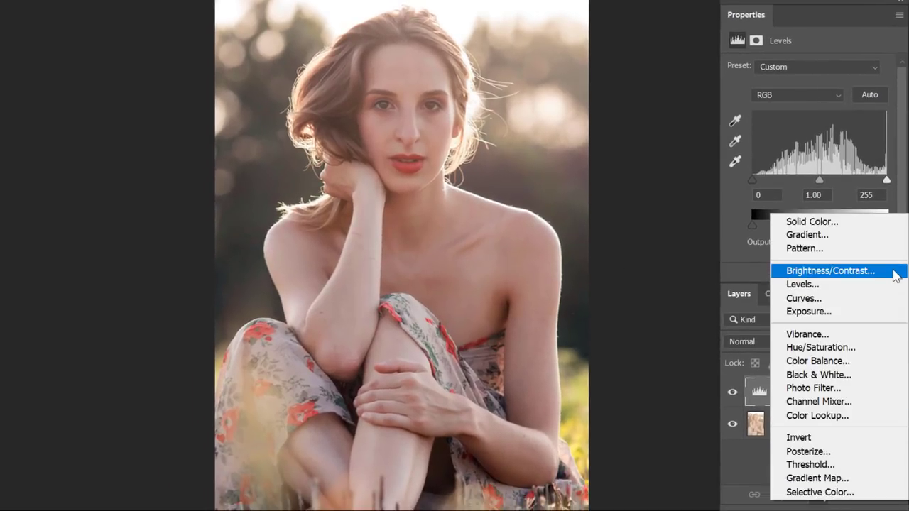
# - Add Brightness/Contrast 1 with Contrast 40 and Brightness 3, toggling it to compare
pyautogui.click(895, 274)
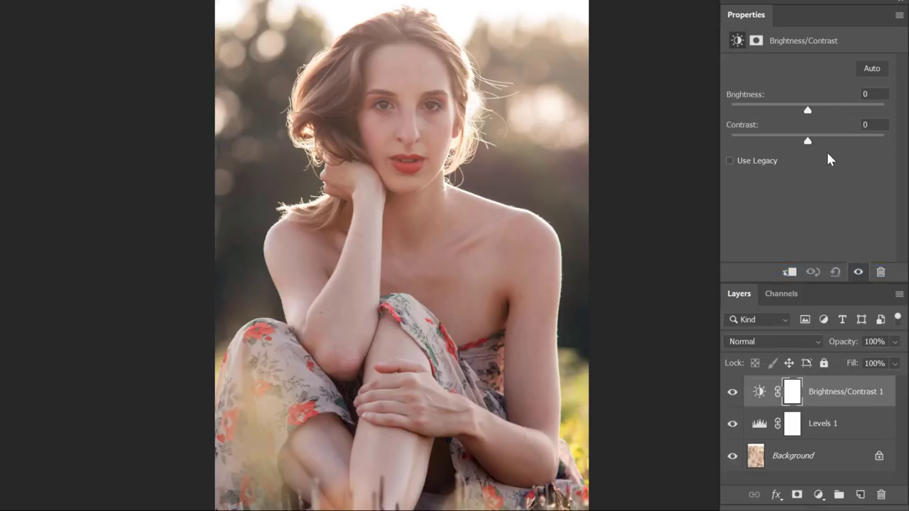
pyautogui.moveTo(810, 141); pyautogui.dragTo(841, 142)
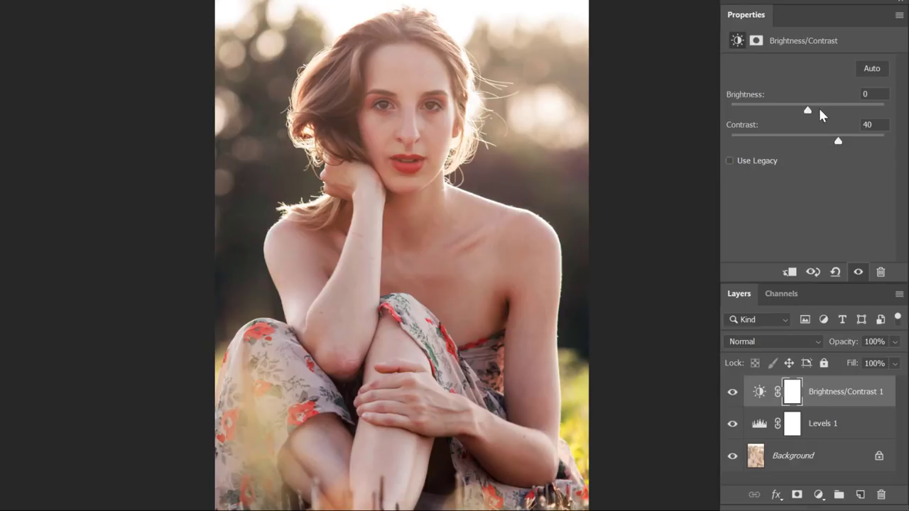
pyautogui.moveTo(810, 115); pyautogui.dragTo(811, 115)
pyautogui.press('Return')
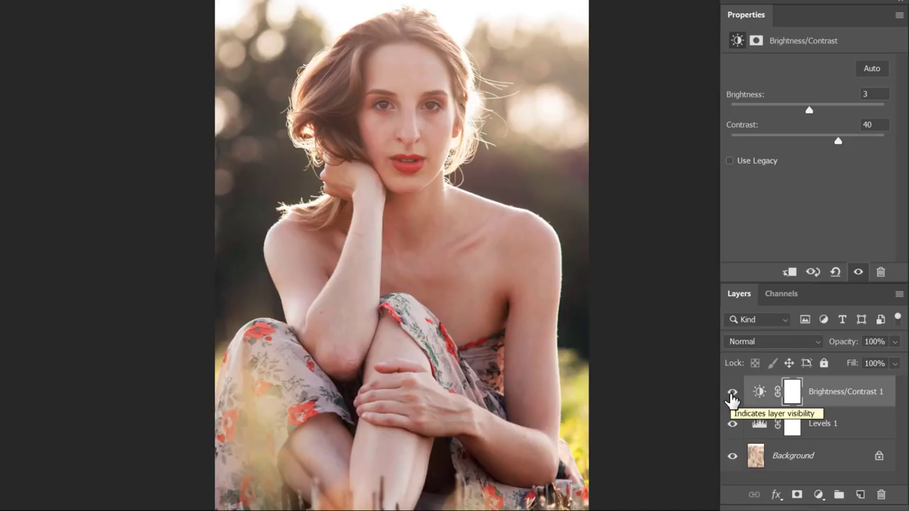
pyautogui.click(732, 394)
pyautogui.click(732, 395)
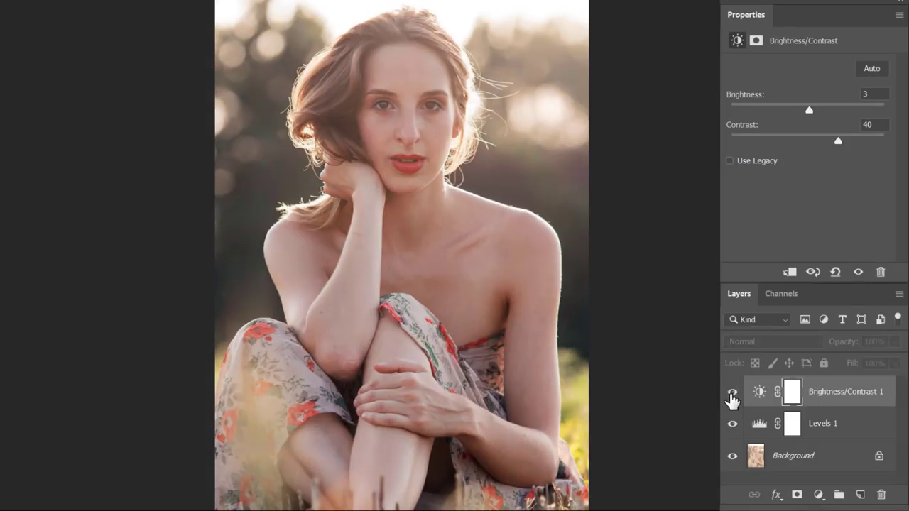
pyautogui.click(732, 394)
pyautogui.click(732, 395)
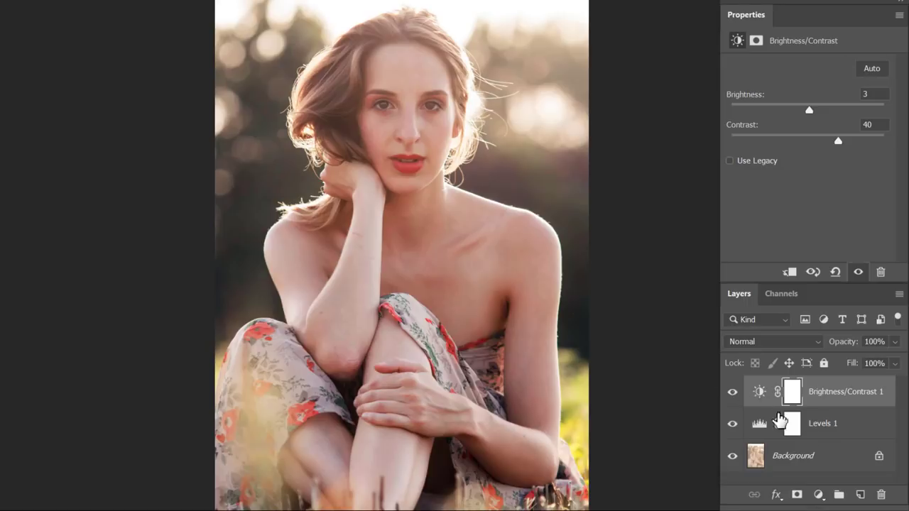
# - Add Photo Filter 1 (Warming Filter 85, 25% density) in Soft Light at 33% opacity
pyautogui.click(819, 496)
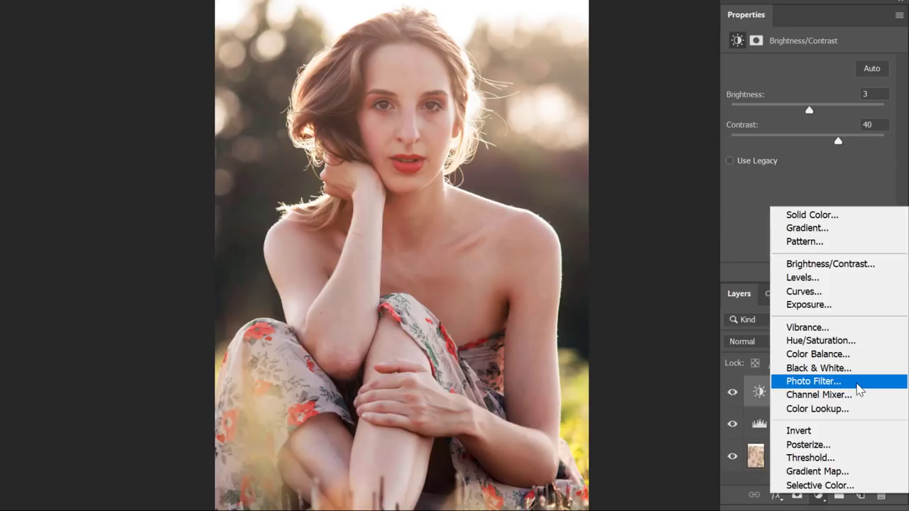
pyautogui.click(853, 385)
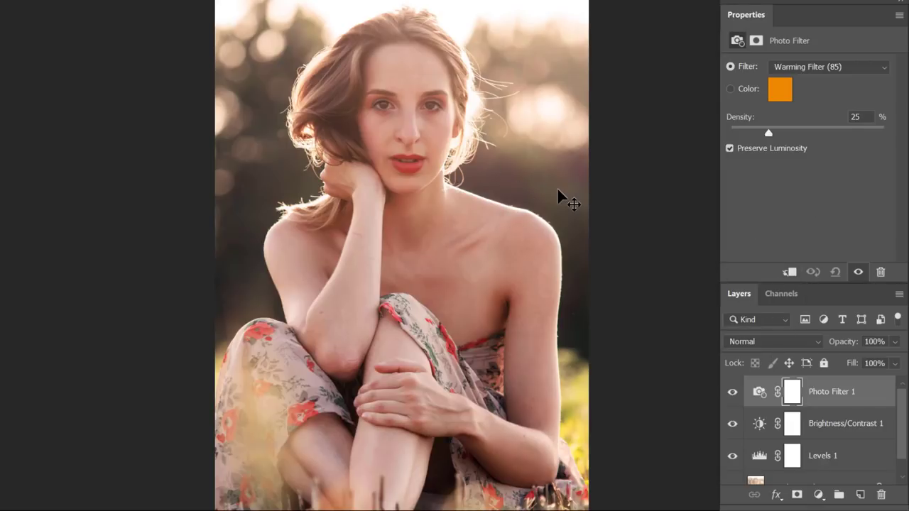
pyautogui.click(793, 340)
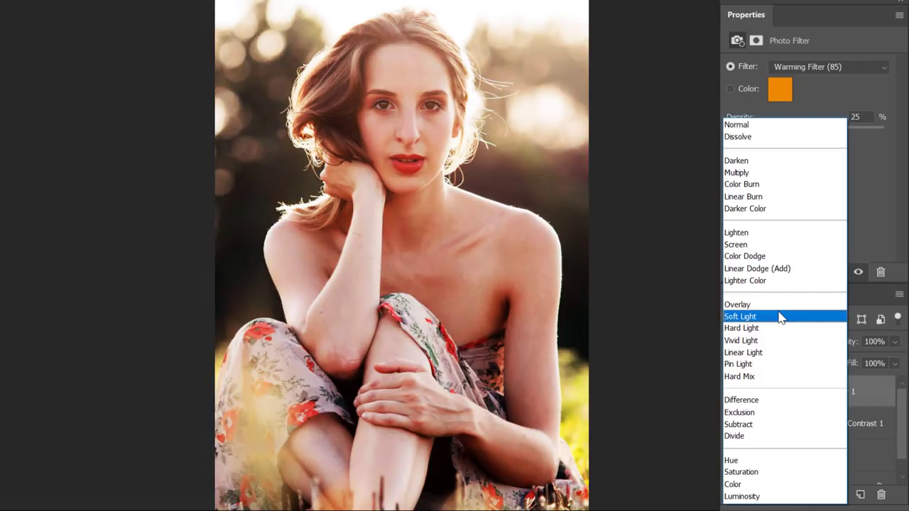
pyautogui.click(781, 319)
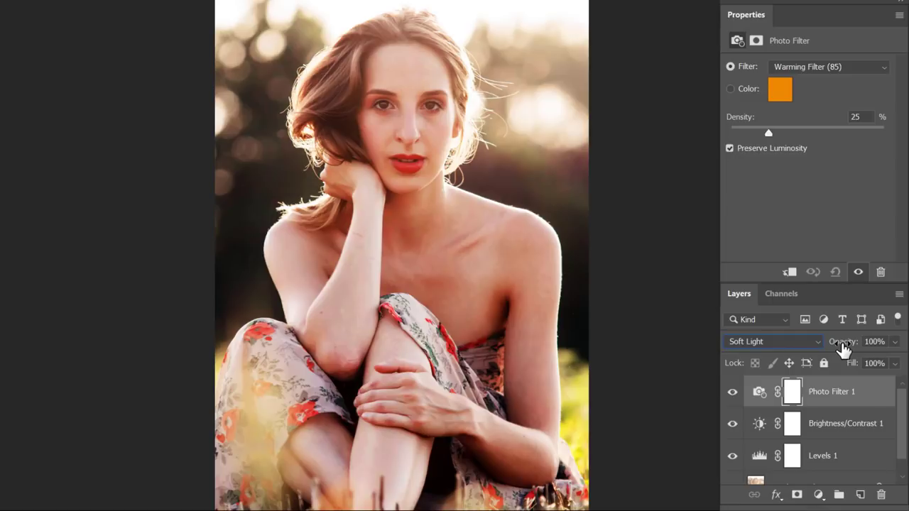
pyautogui.moveTo(843, 348); pyautogui.dragTo(788, 348)
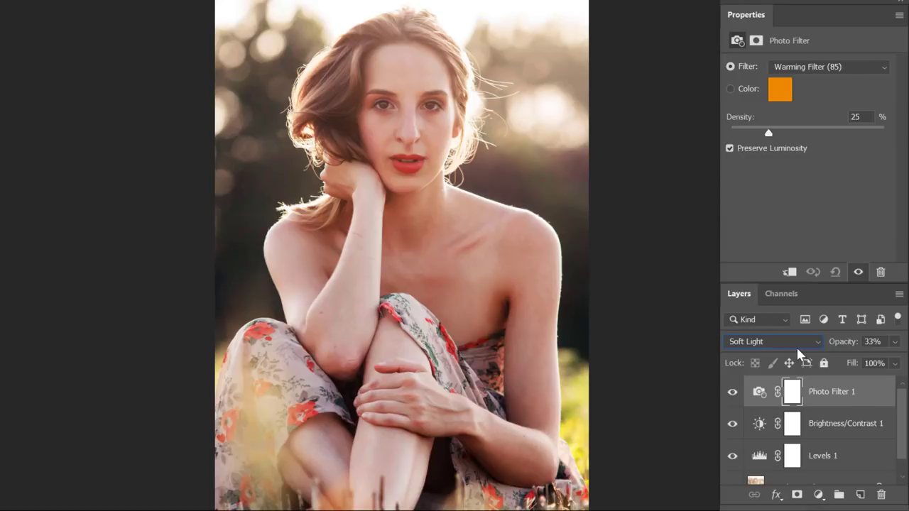
pyautogui.moveTo(824, 285); pyautogui.dragTo(825, 223)
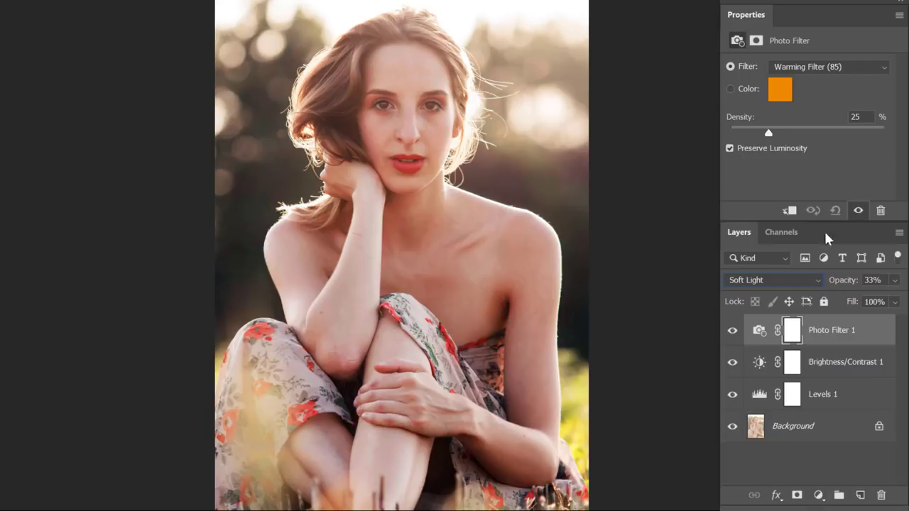
pyautogui.keyDown('shift'); pyautogui.click(830, 399); pyautogui.keyUp('shift')
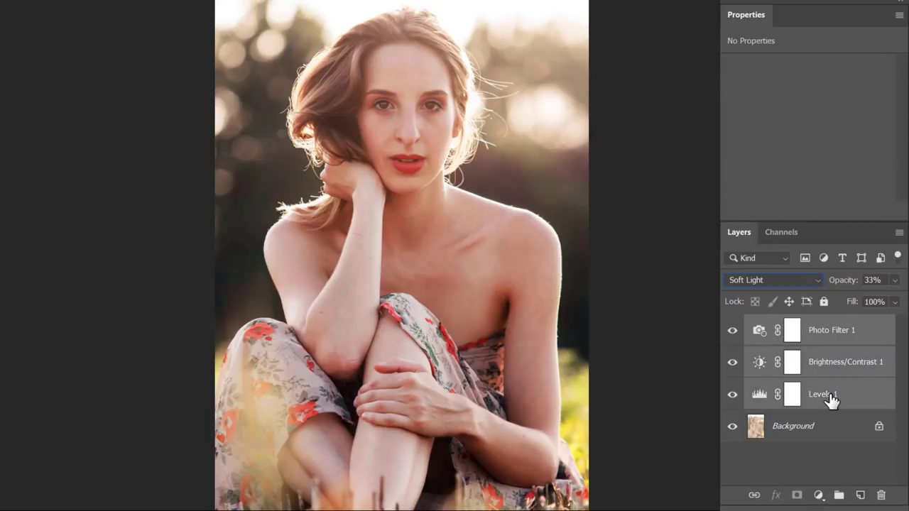
# - Group the three adjustment layers into Group 1 with Ctrl+G and toggle it to compare
pyautogui.hotkey('ctrl', 'g')
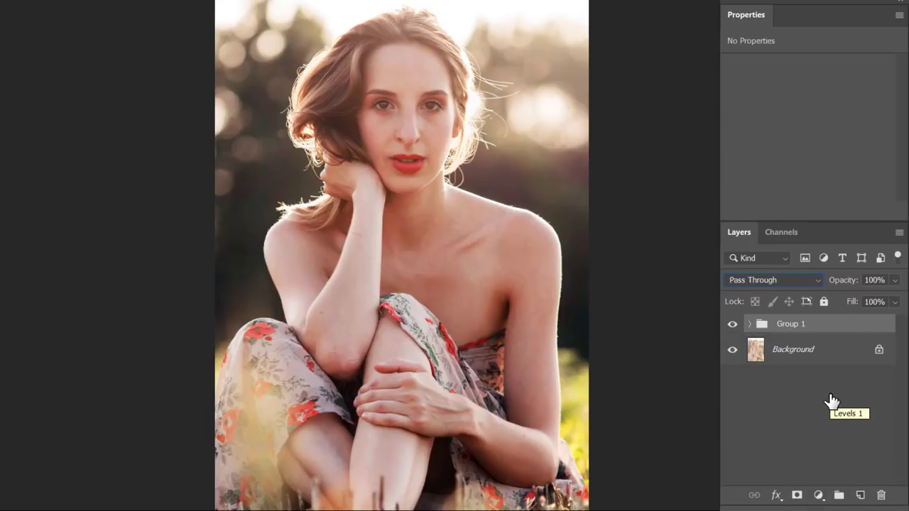
pyautogui.click(732, 325)
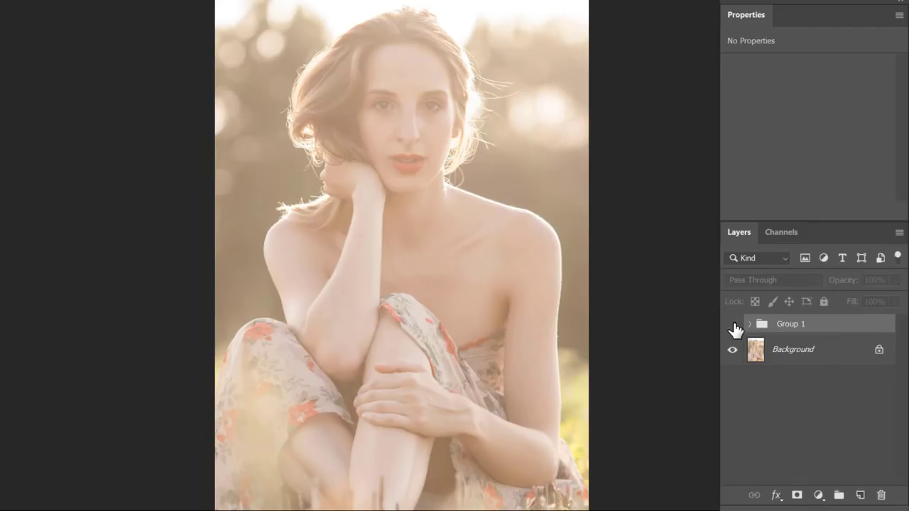
pyautogui.click(732, 325)
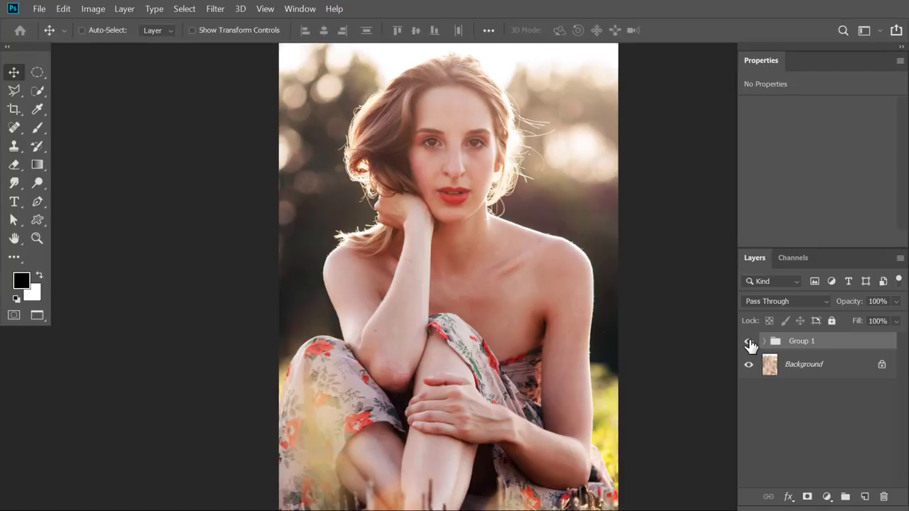
pyautogui.click(315, 13)
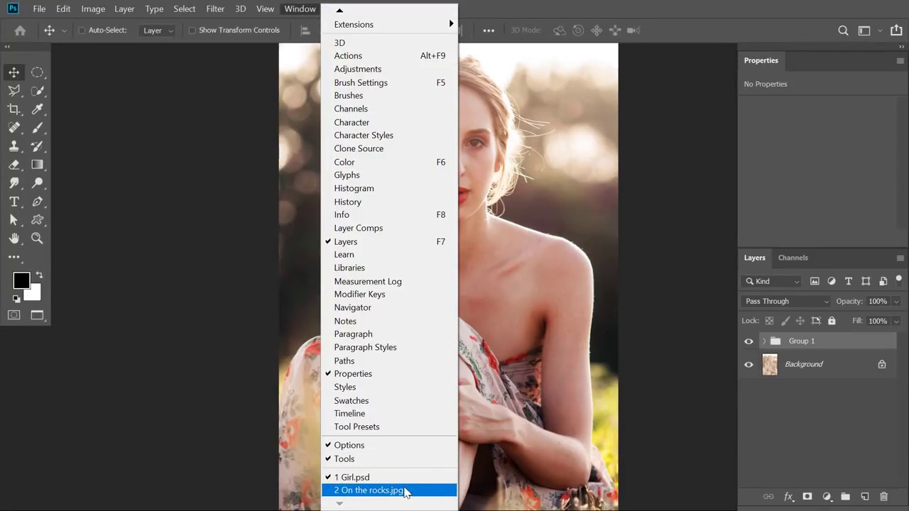
# - Bring the On the rocks.jpg document forward and open the new fill or adjustment layer menu
pyautogui.click(425, 492)
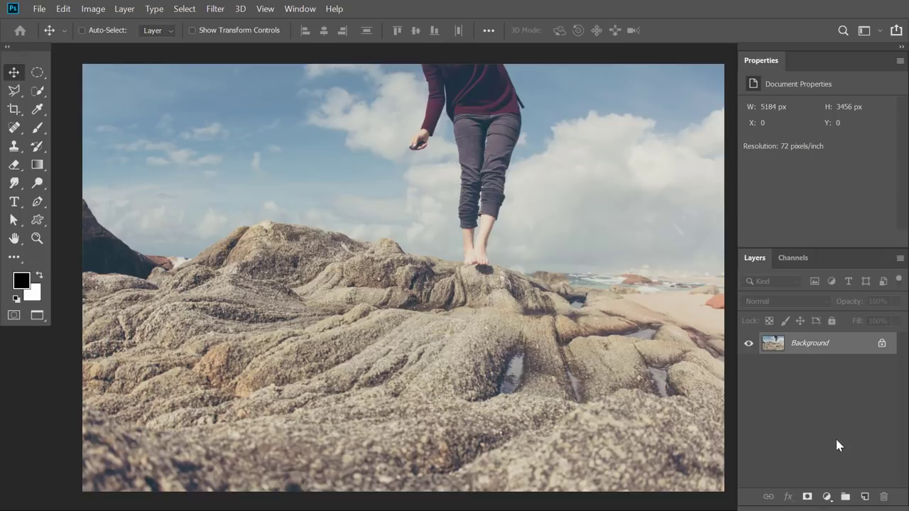
pyautogui.click(829, 496)
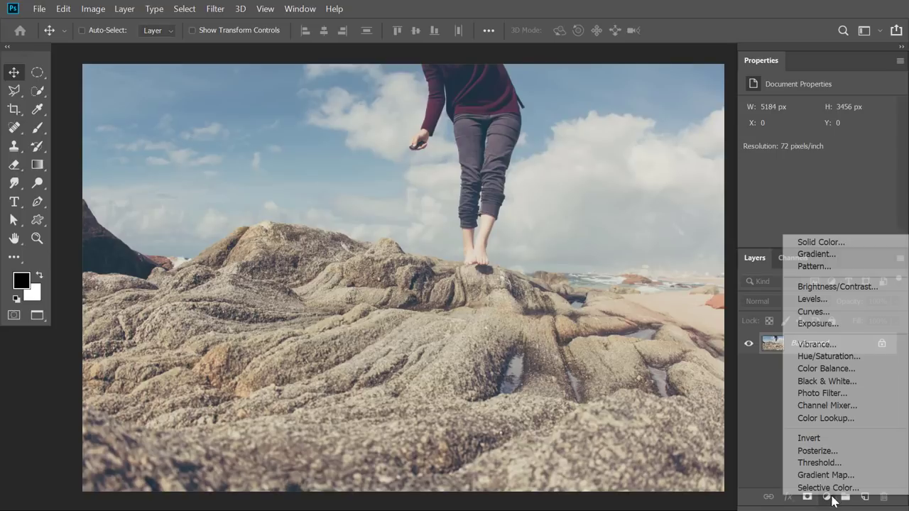
# - Add a Levels adjustment layer to the rocks photo and pick its Red channel
pyautogui.click(844, 301)
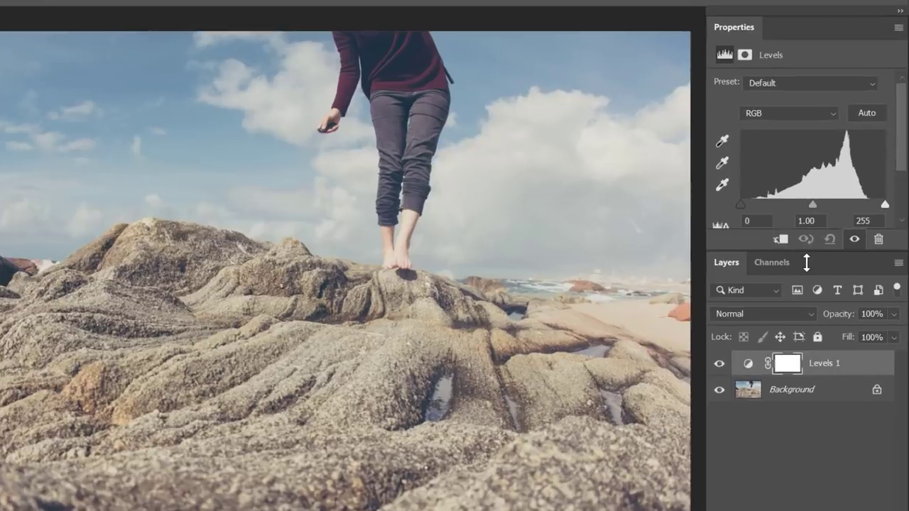
pyautogui.moveTo(816, 255); pyautogui.dragTo(804, 334)
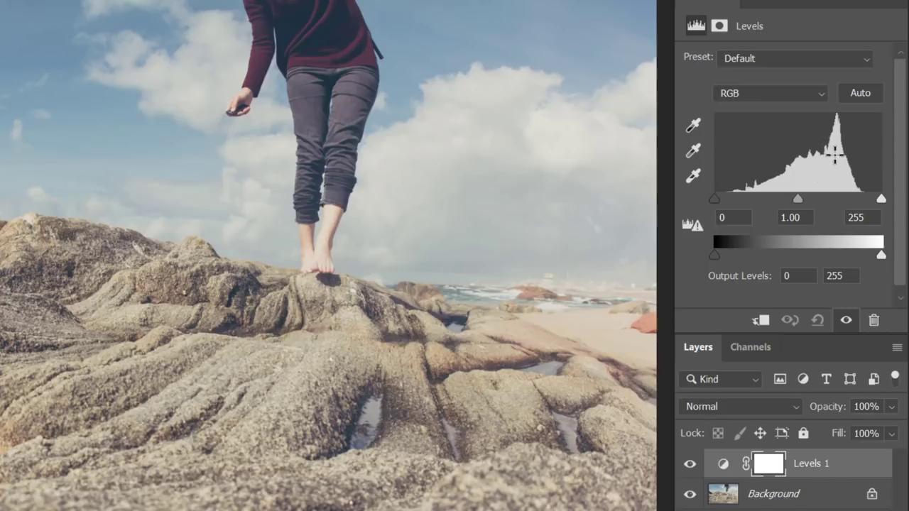
pyautogui.click(776, 99)
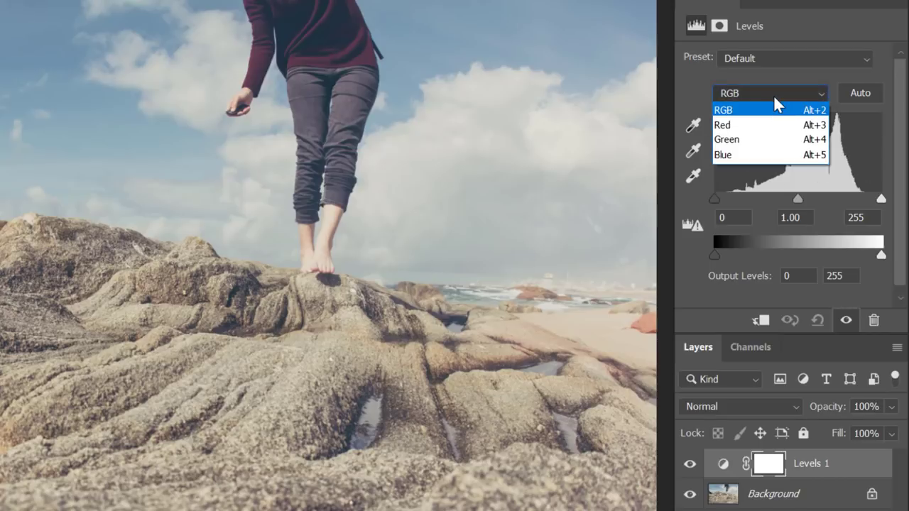
pyautogui.click(781, 125)
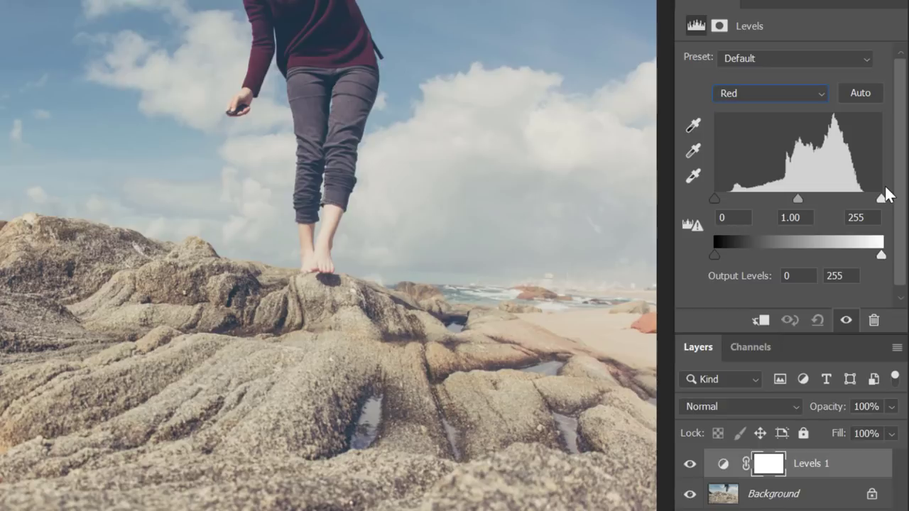
# - Set the Red channel input levels to 16 and 228, then pick the Green channel
pyautogui.moveTo(714, 195); pyautogui.dragTo(724, 198)
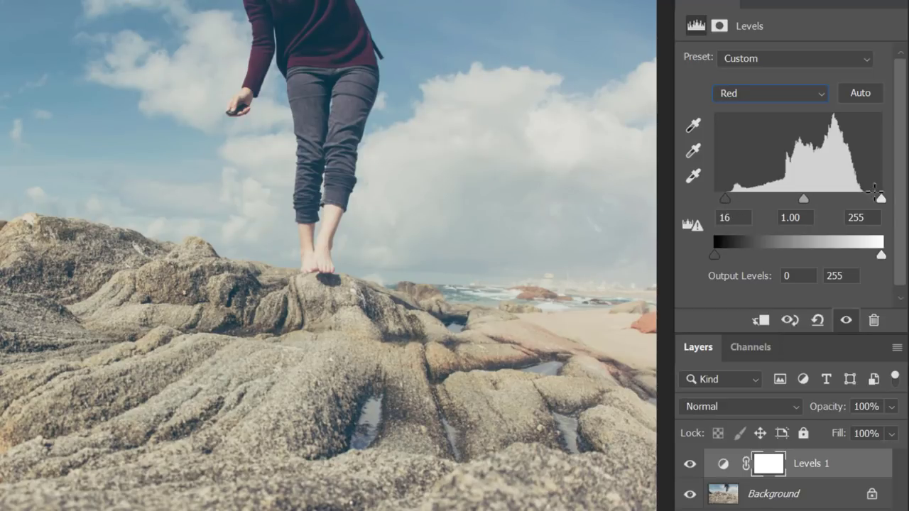
pyautogui.moveTo(882, 201); pyautogui.dragTo(866, 205)
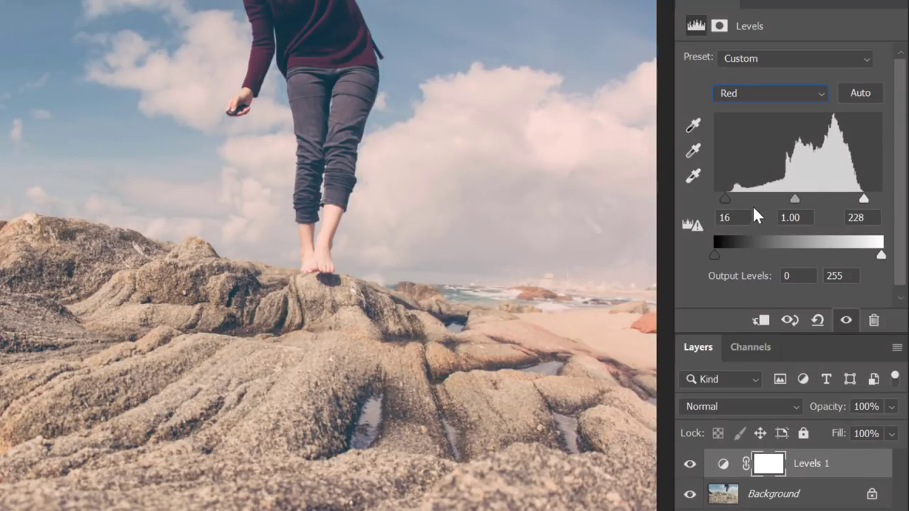
pyautogui.click(789, 93)
pyautogui.click(792, 140)
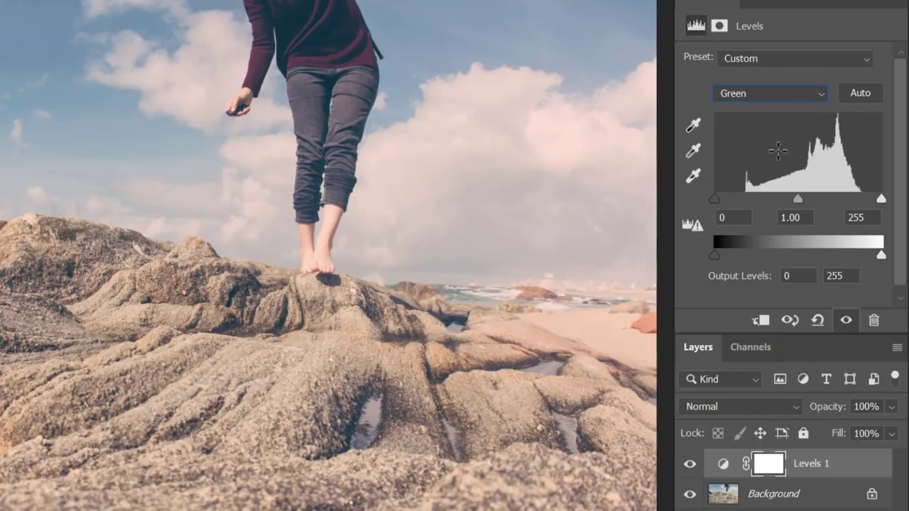
# - Set the Green channel input levels to 44 and 227, then pick the Blue channel
pyautogui.moveTo(713, 194); pyautogui.dragTo(744, 198)
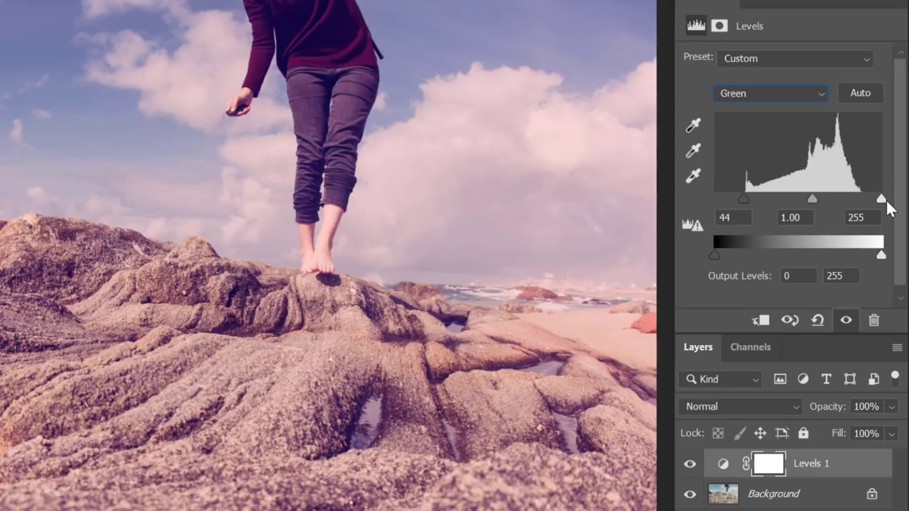
pyautogui.moveTo(882, 201); pyautogui.dragTo(862, 202)
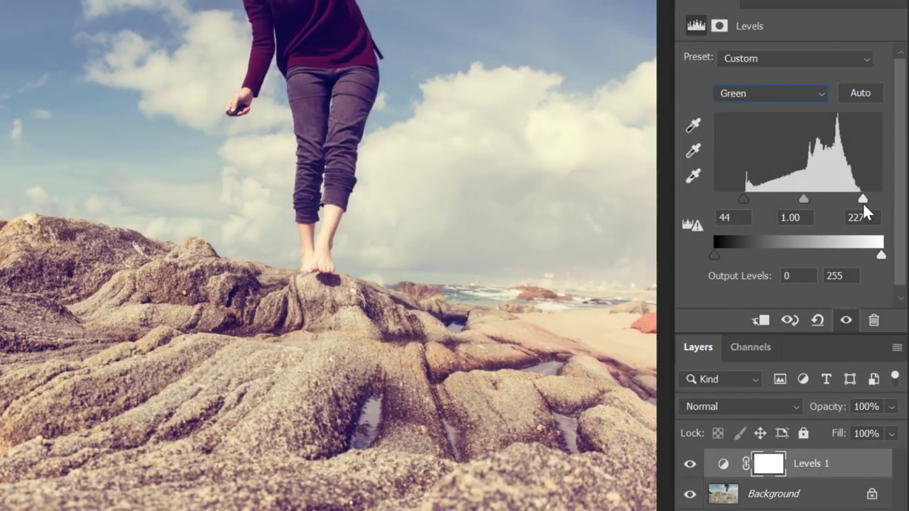
pyautogui.click(758, 95)
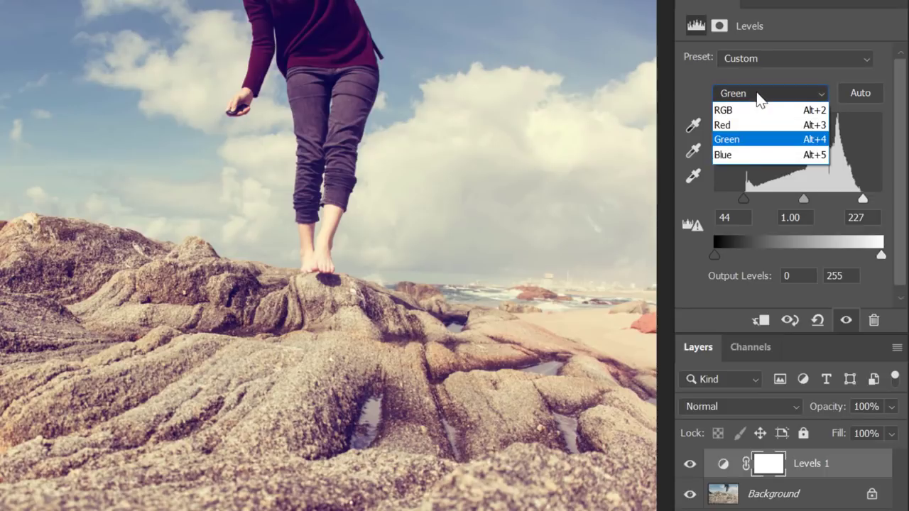
pyautogui.click(763, 155)
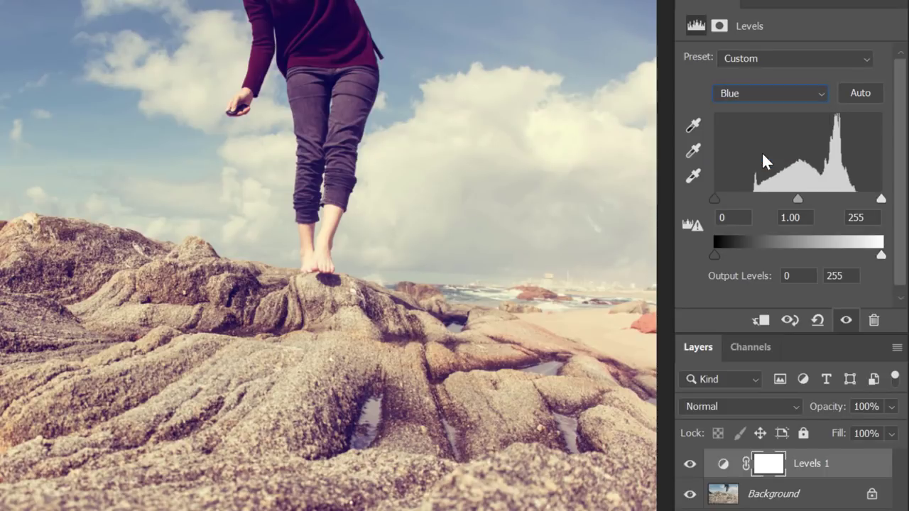
# - Set the Blue channel input levels to 56 and 218
pyautogui.moveTo(719, 198); pyautogui.dragTo(749, 195)
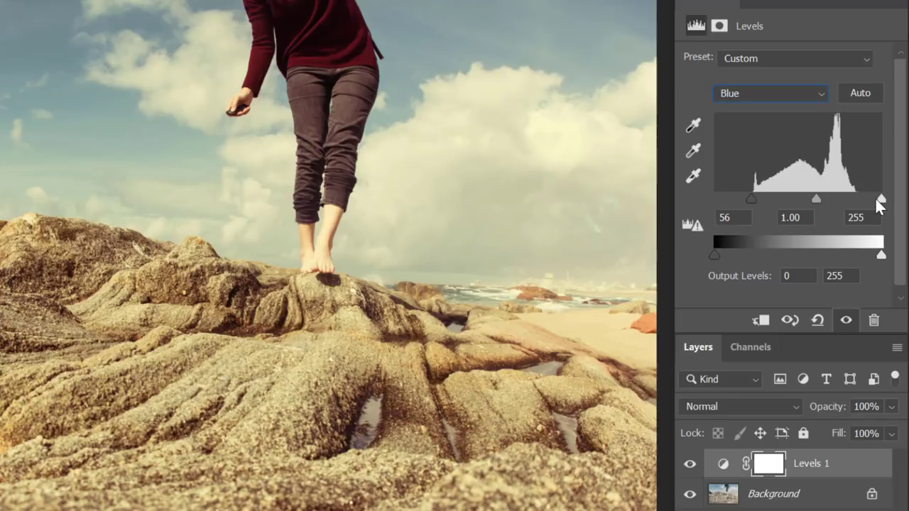
pyautogui.moveTo(885, 199); pyautogui.dragTo(859, 200)
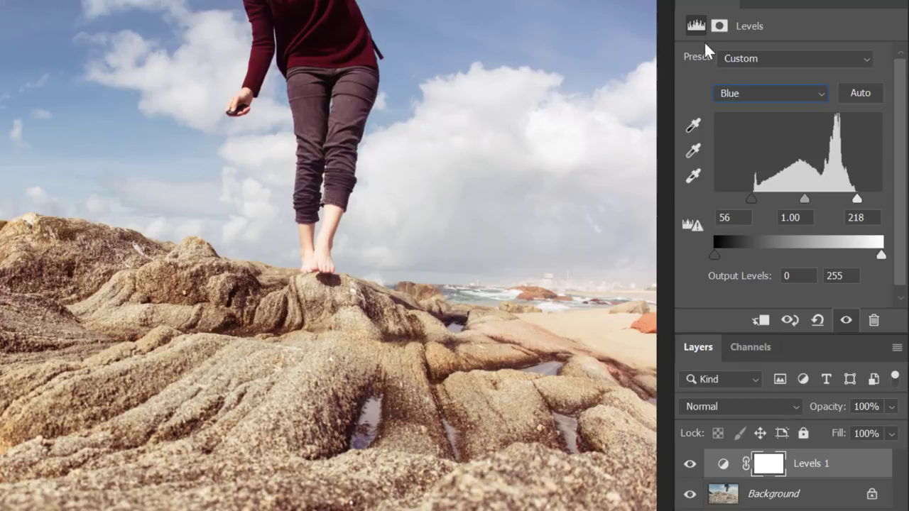
pyautogui.click(766, 98)
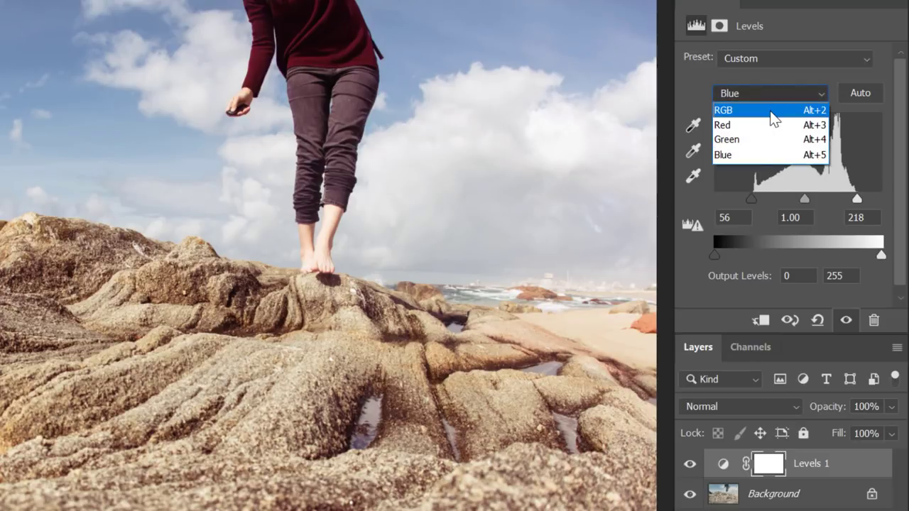
# - Return Levels 1 to the RGB channel and toggle its visibility off and on to compare
pyautogui.click(773, 114)
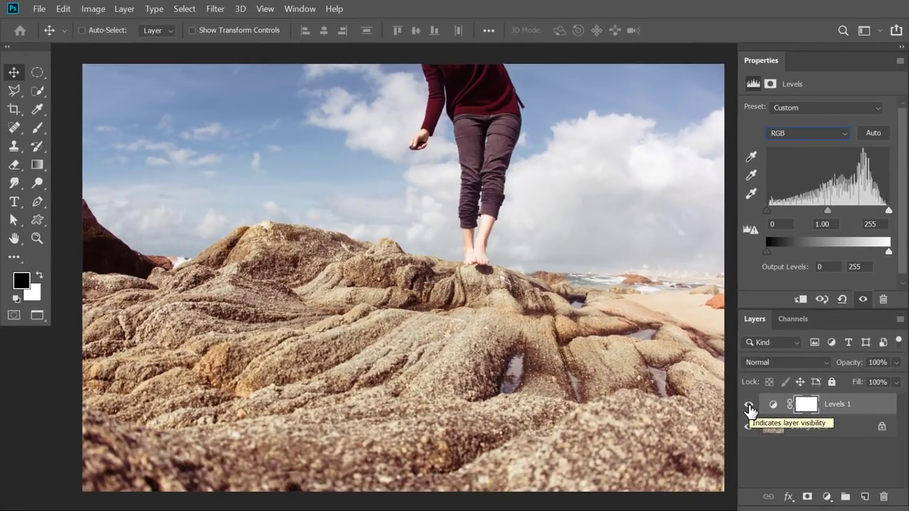
pyautogui.click(749, 406)
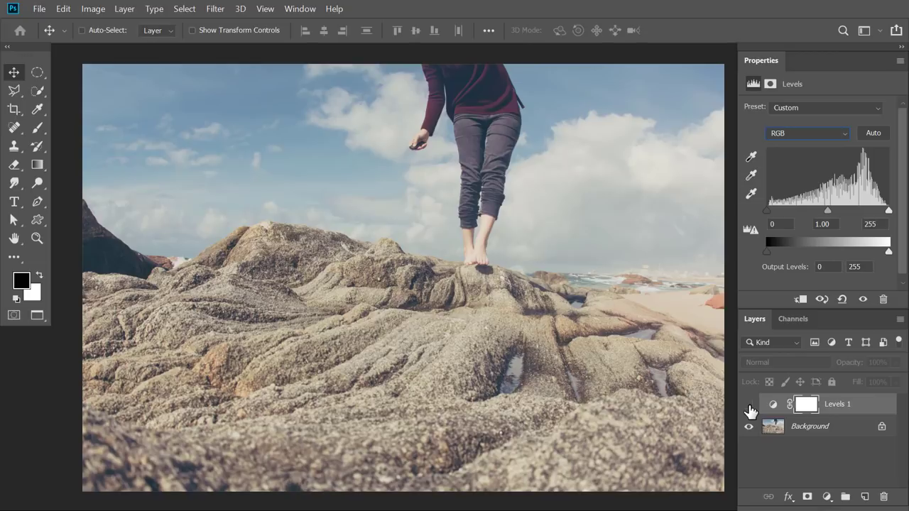
pyautogui.click(750, 406)
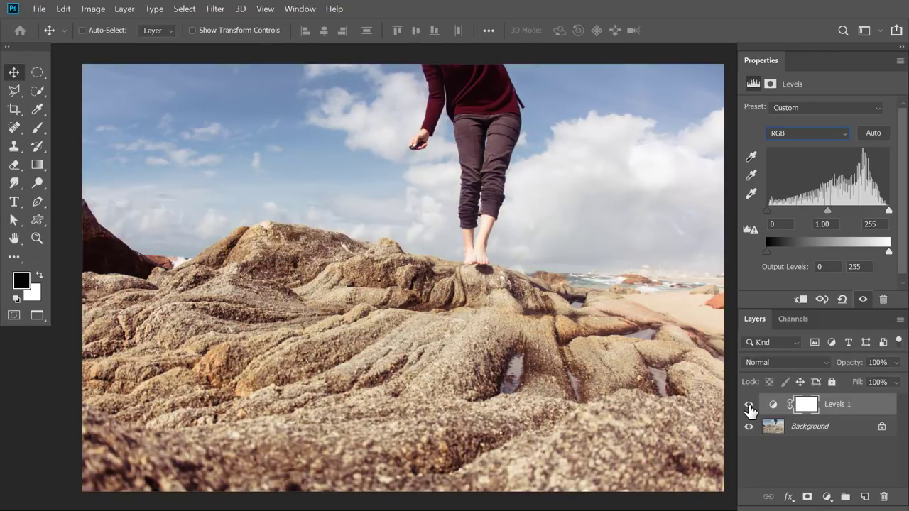